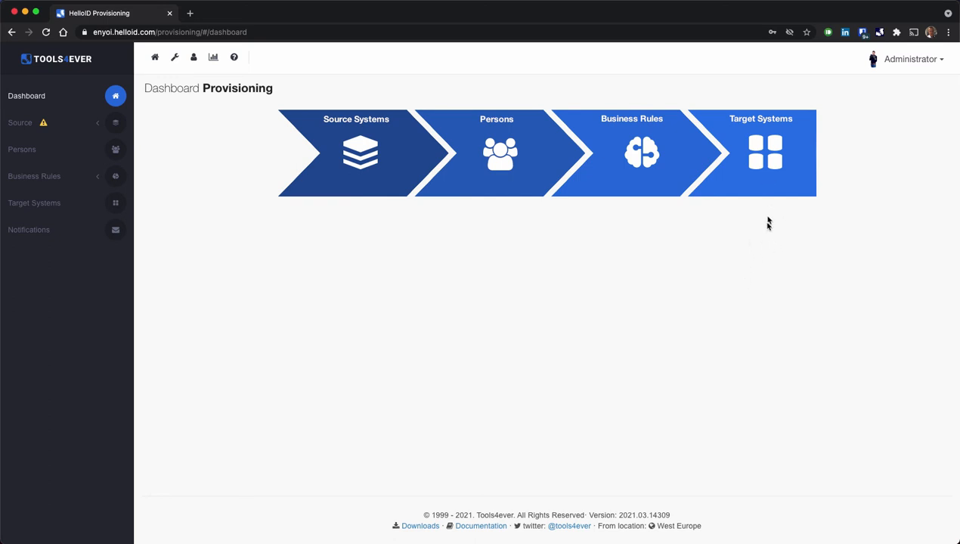
Step: Open the account mapping configuration of the On premise AD target system
click(764, 186)
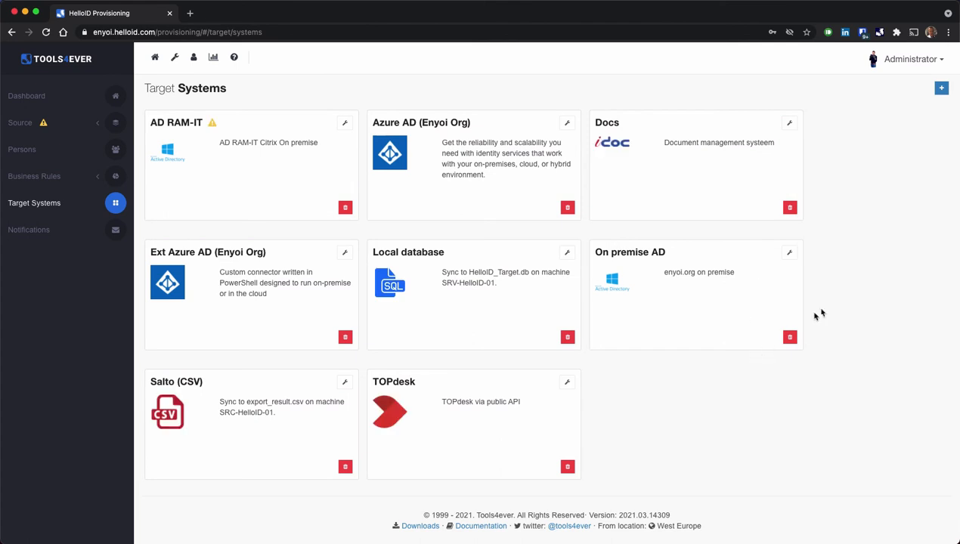
click(790, 254)
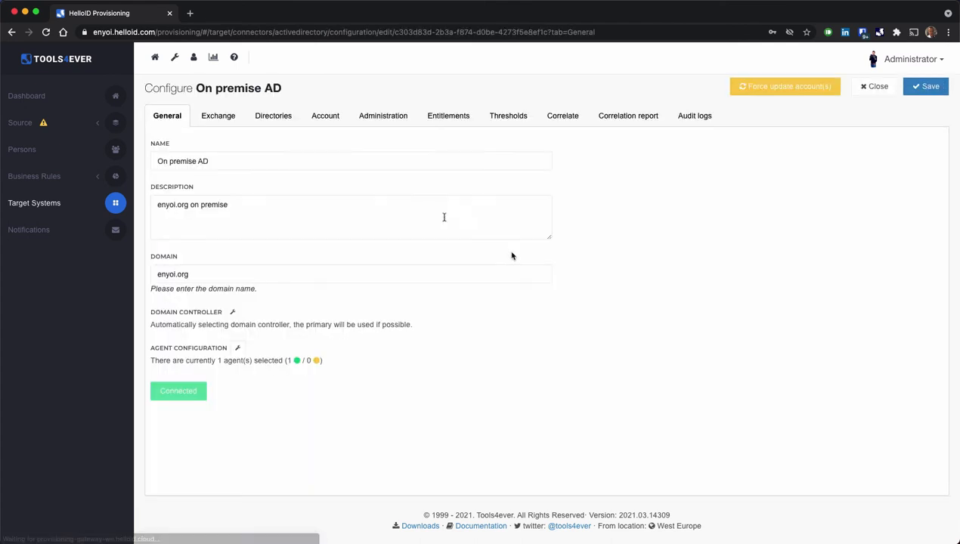
click(327, 121)
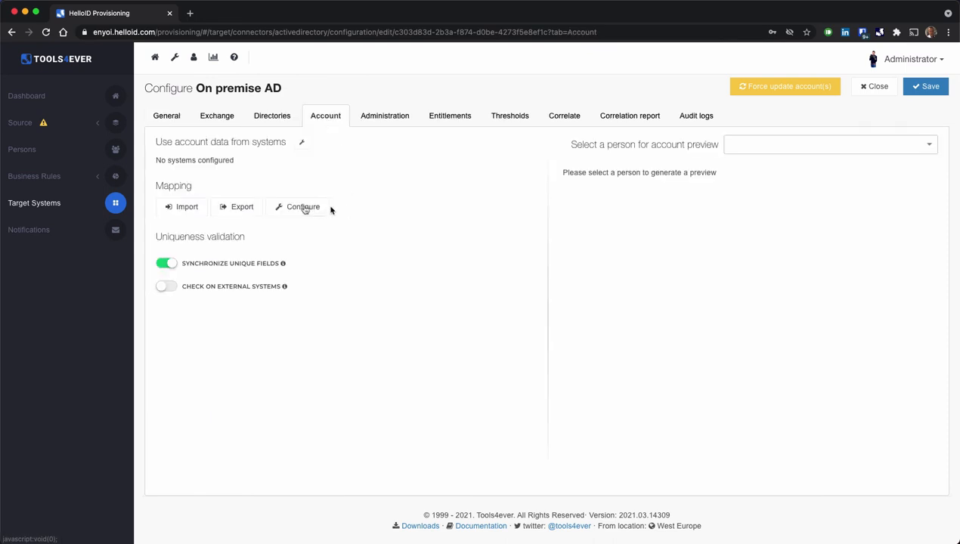
click(303, 207)
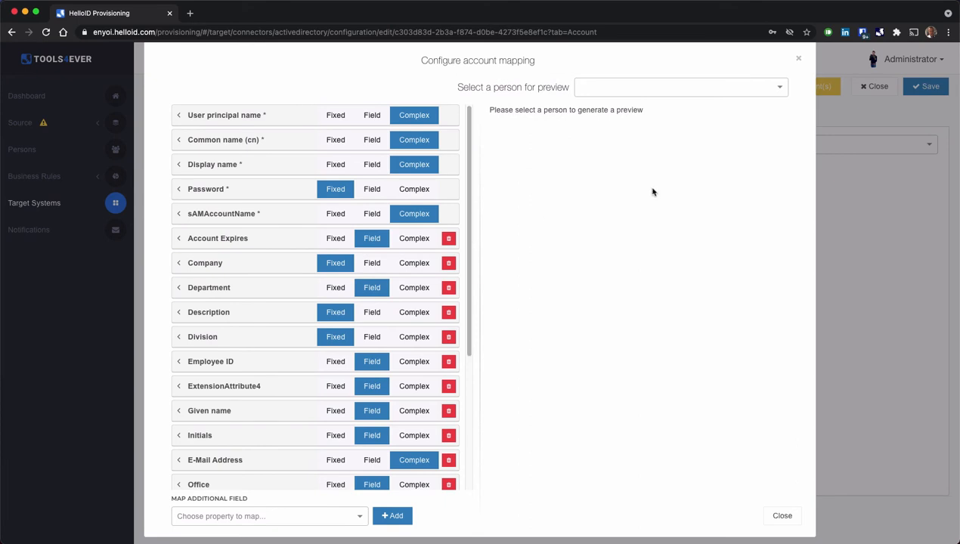
Step: Search for a person by surname and select them for the account mapping preview
click(724, 88)
text(van der)
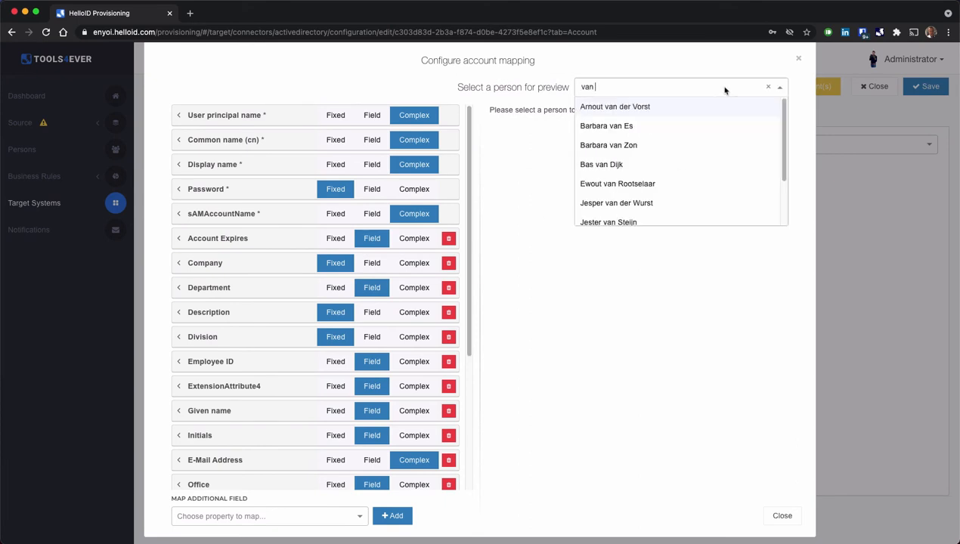
click(642, 108)
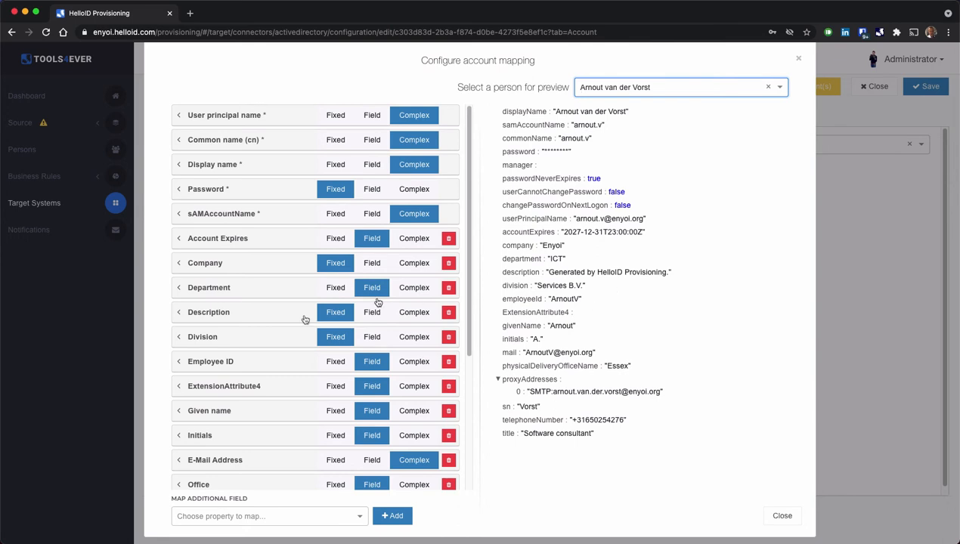
Step: Add extensionAttribute3 as an additional field in the account mapping
drag(472, 249, 475, 411)
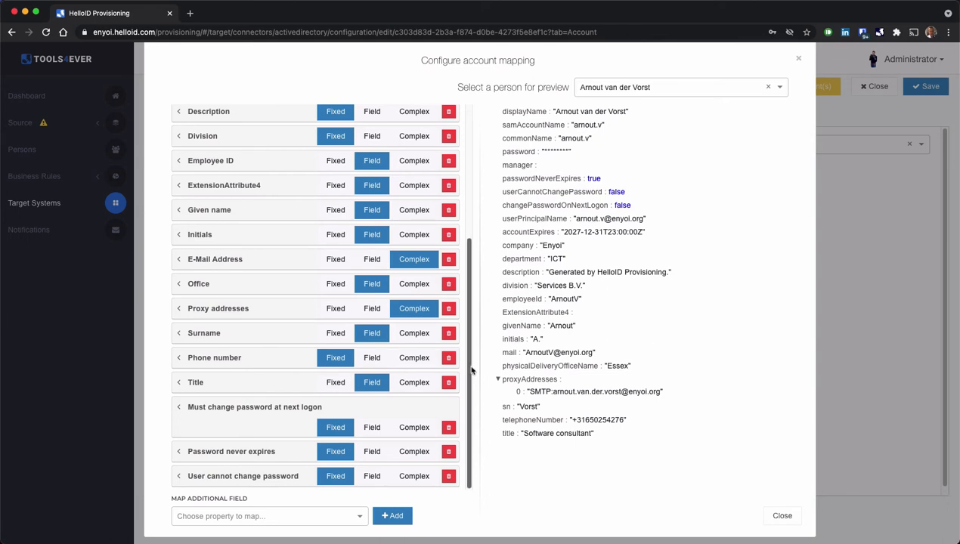
click(295, 516)
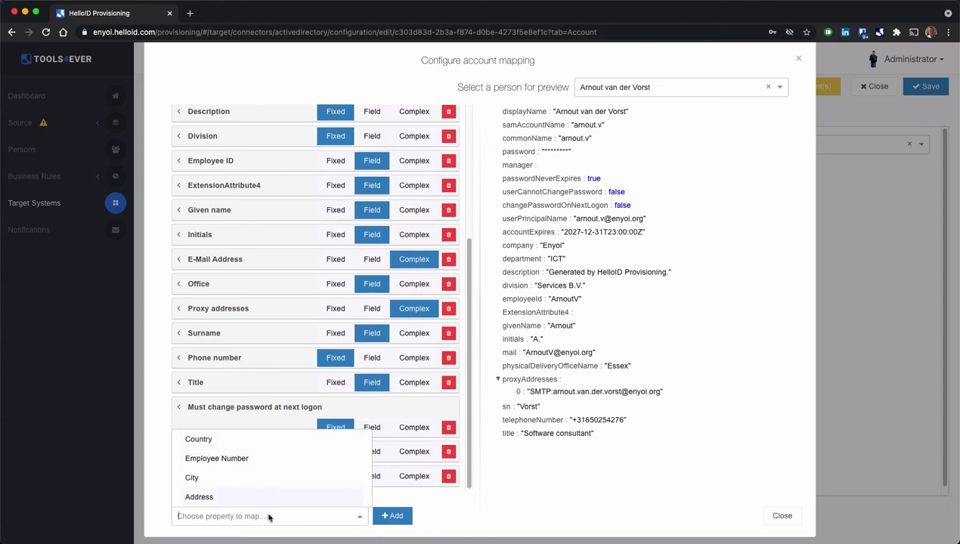
text(exte)
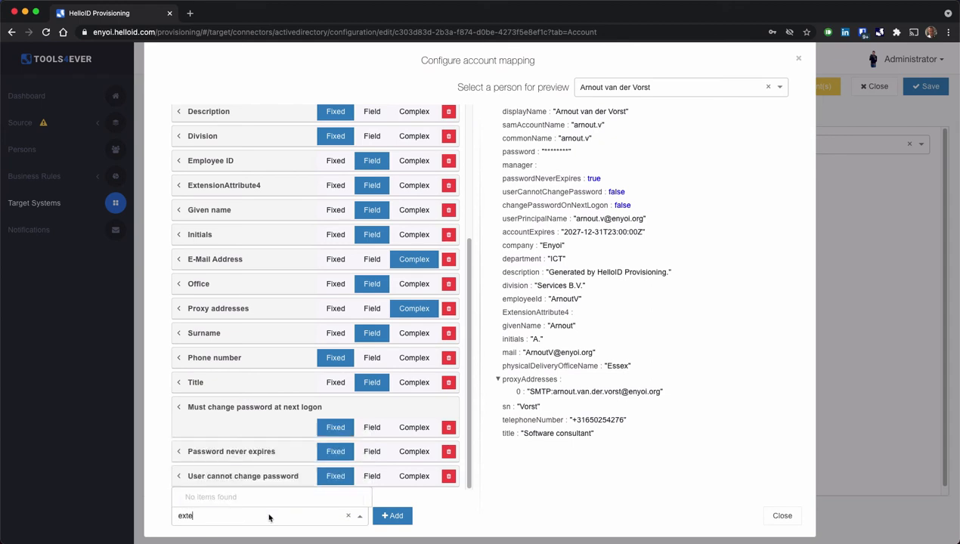
text(nson)
text(ionAttribute3)
click(393, 515)
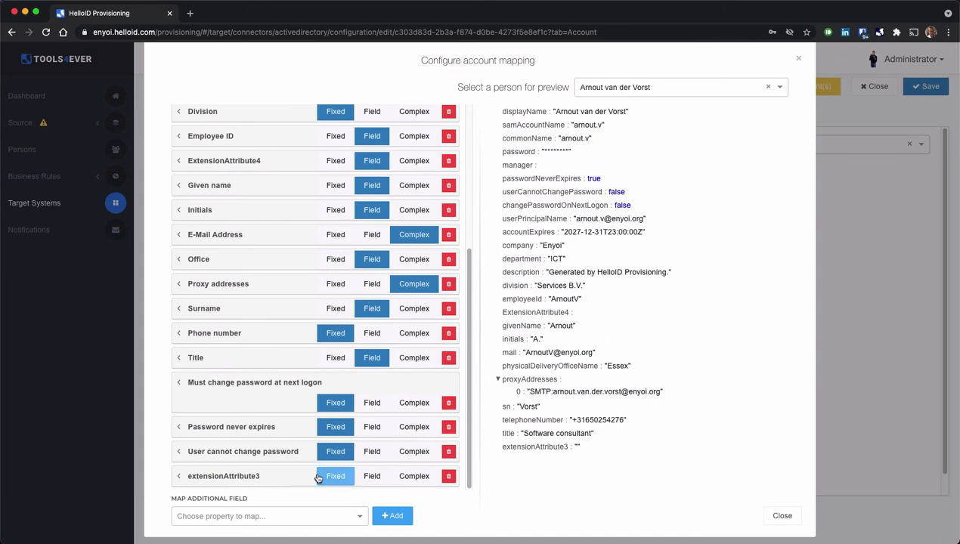
Step: Give extensionAttribute3 the fixed value "Value" and check it in the person preview
click(322, 476)
click(244, 410)
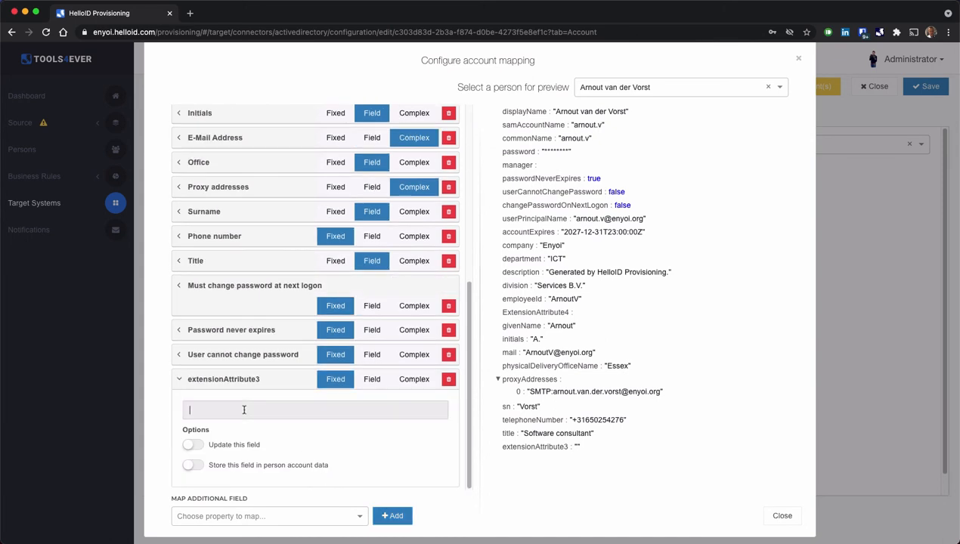
text(Value)
click(582, 466)
double_click(585, 447)
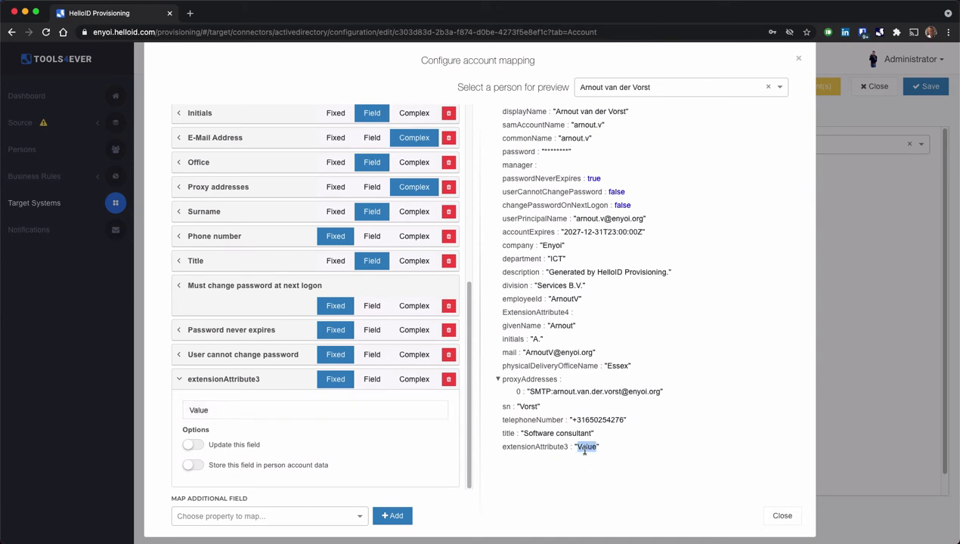
Step: Switch extensionAttribute3 to a field mapping and browse the available source fields without choosing one
click(372, 382)
click(250, 411)
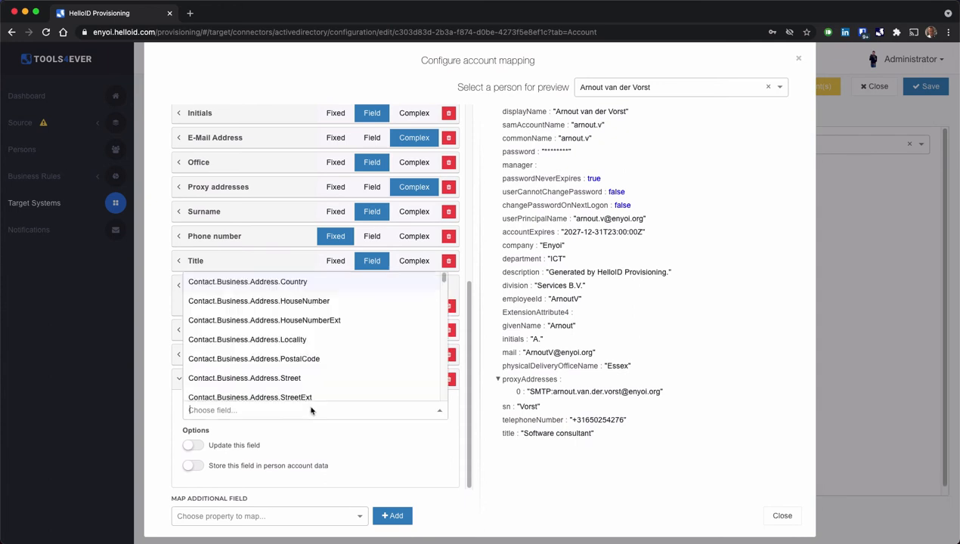
scroll(282, 337, down, 1)
scroll(282, 337, down, 8)
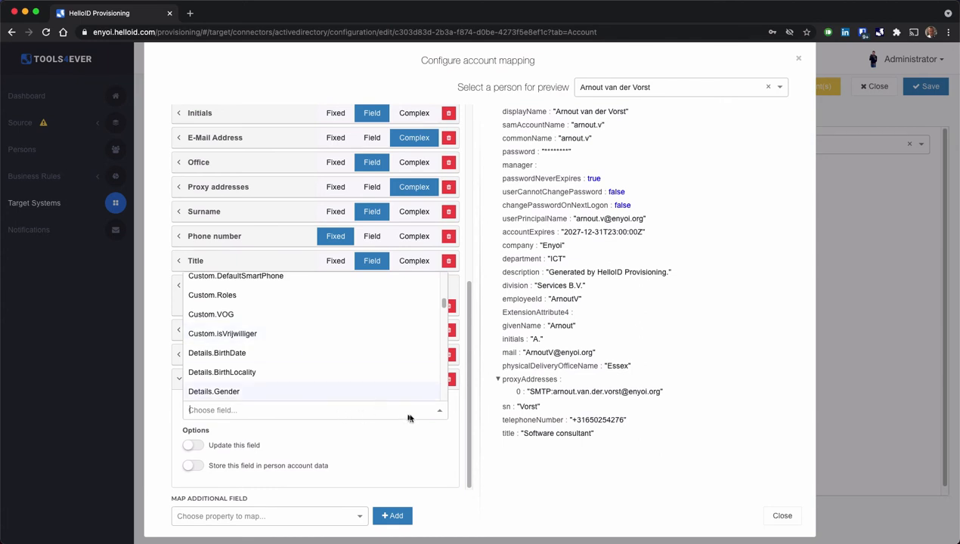
click(438, 441)
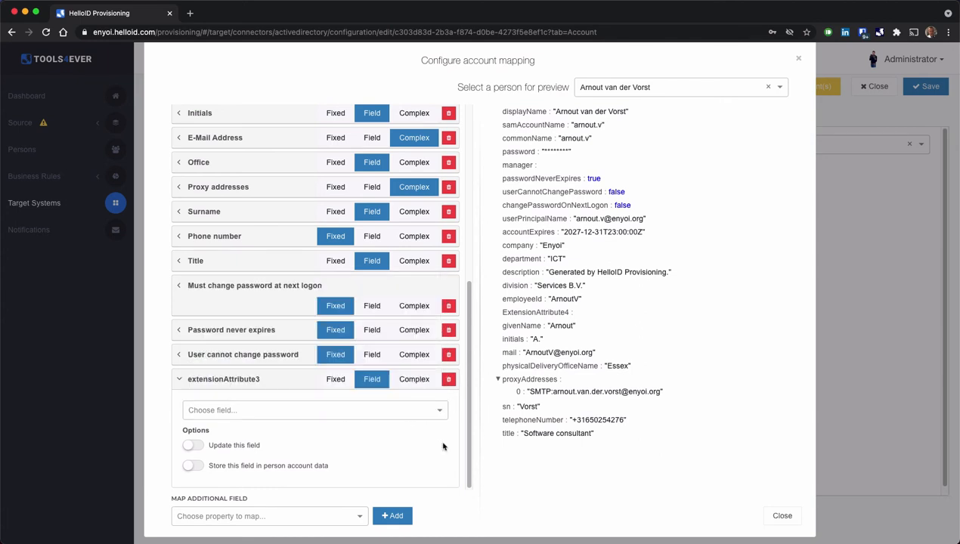
Step: Give extensionAttribute3 a complex mapping with the empty string expression '' and delete the field from the account mapping
click(412, 382)
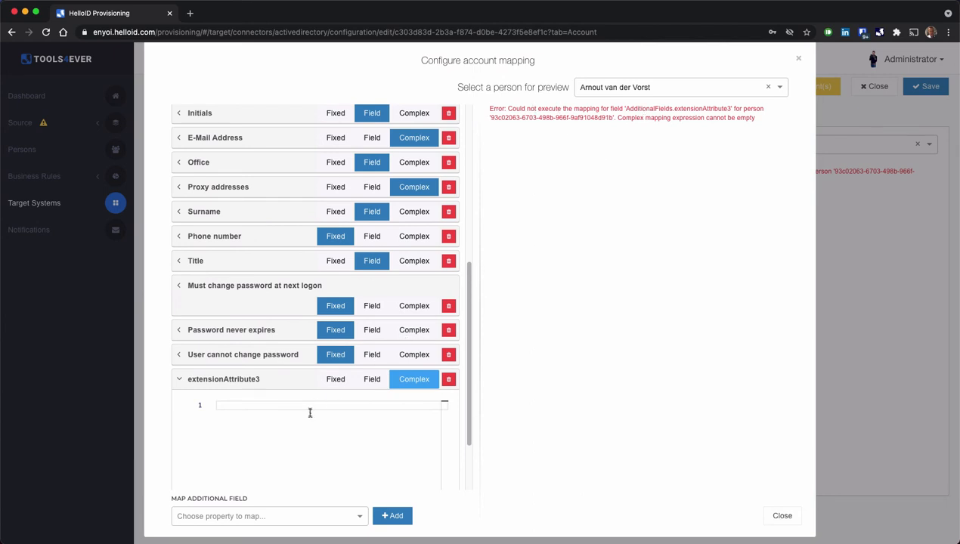
click(260, 406)
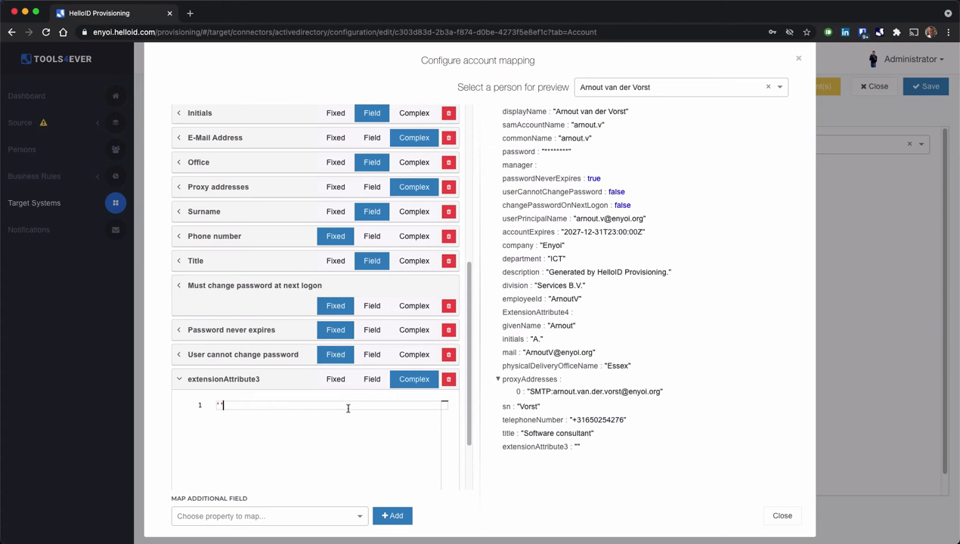
drag(499, 165, 540, 167)
double_click(538, 390)
click(538, 390)
drag(531, 391, 551, 391)
click(355, 405)
click(449, 381)
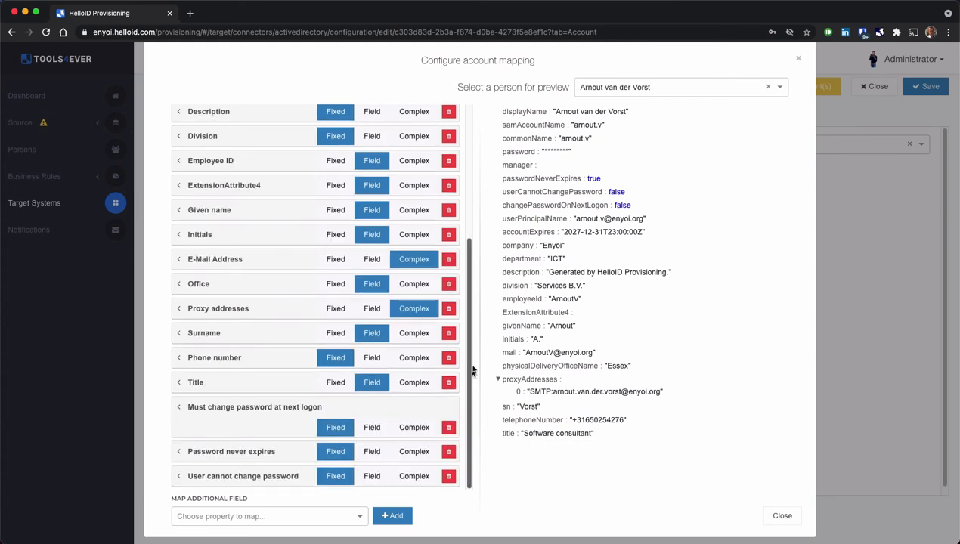
Step: Open the complex mapping script of User principal name and examine its suffix and first and last name definitions
drag(470, 358, 470, 227)
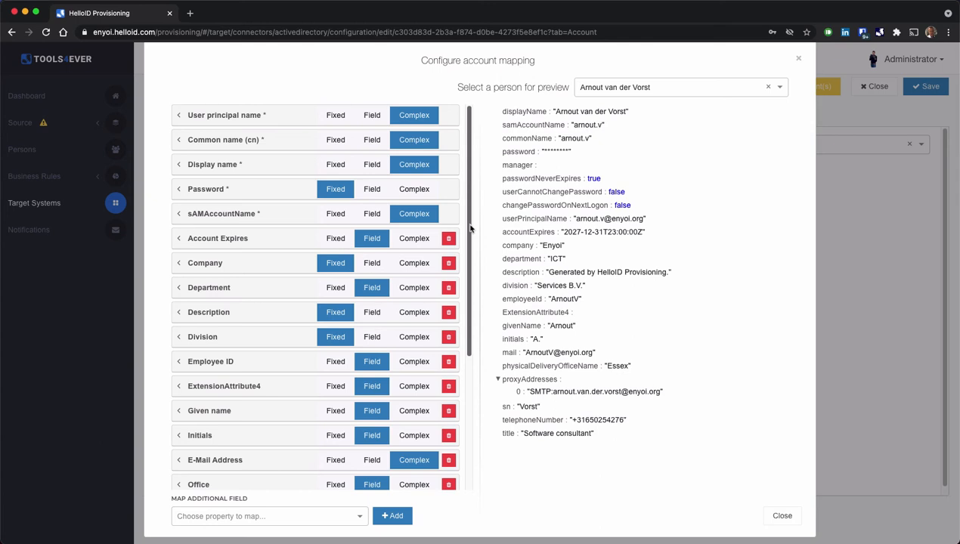
click(414, 117)
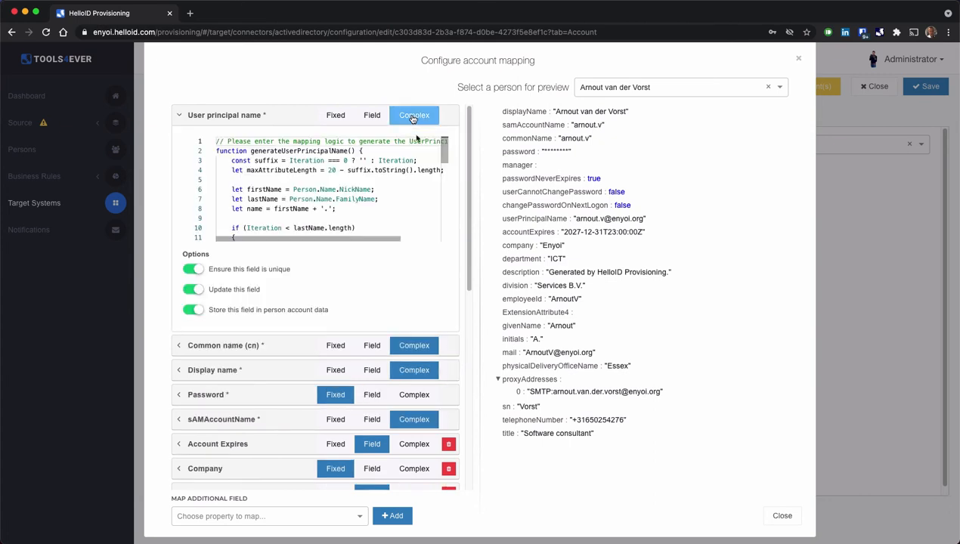
click(387, 199)
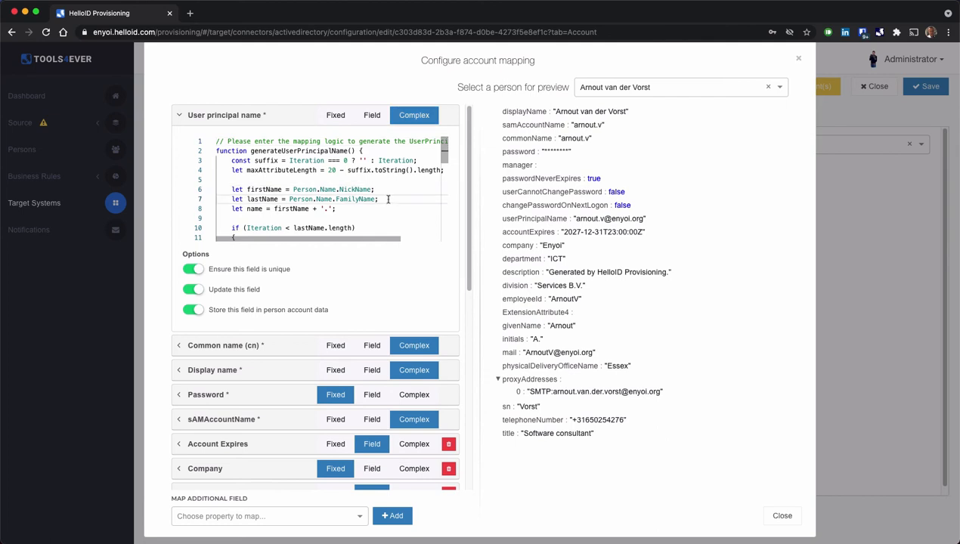
drag(416, 161, 230, 160)
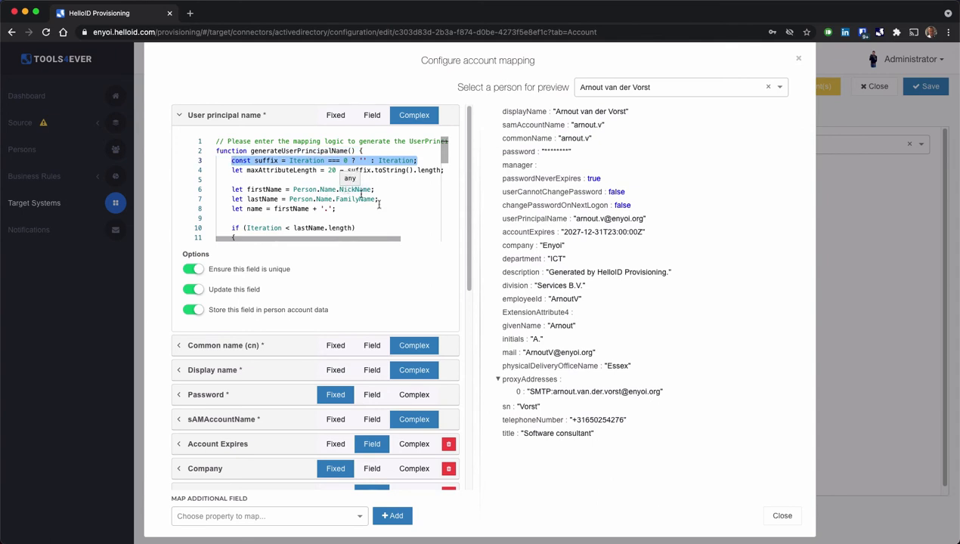
Step: Examine how the script builds the name, removes blank characters, converts to lower case and deletes diacritical marks
scroll(385, 205, down, 3)
scroll(387, 205, down, 5)
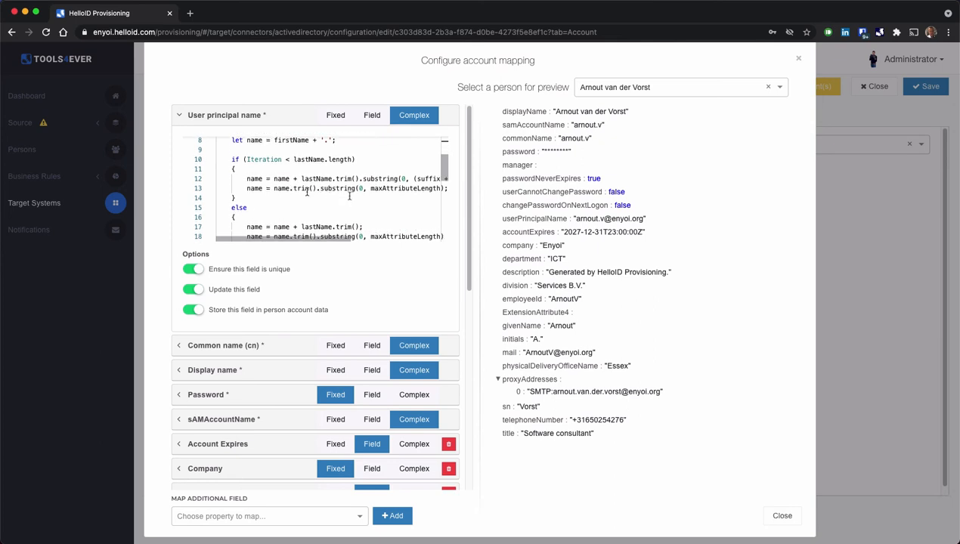
scroll(363, 193, down, 7)
scroll(365, 193, down, 2)
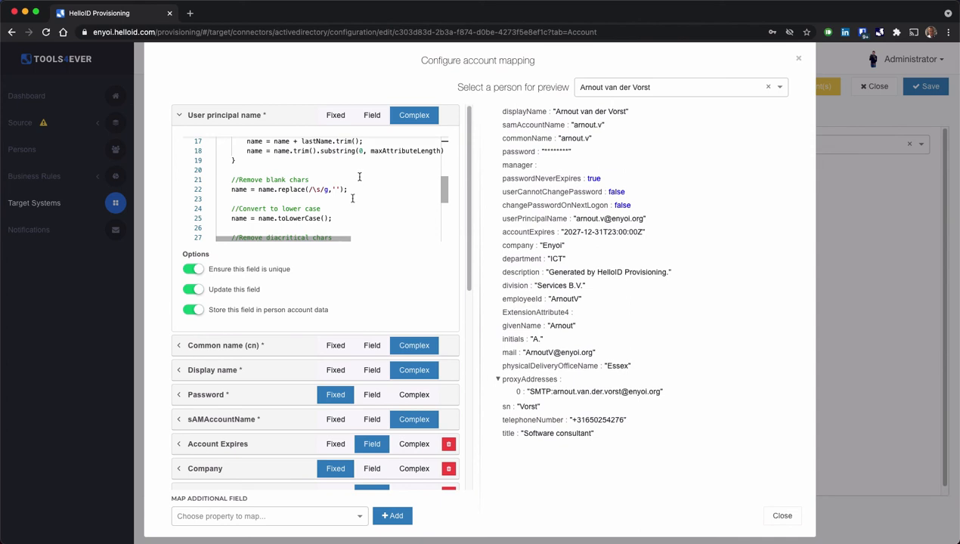
double_click(300, 218)
click(288, 190)
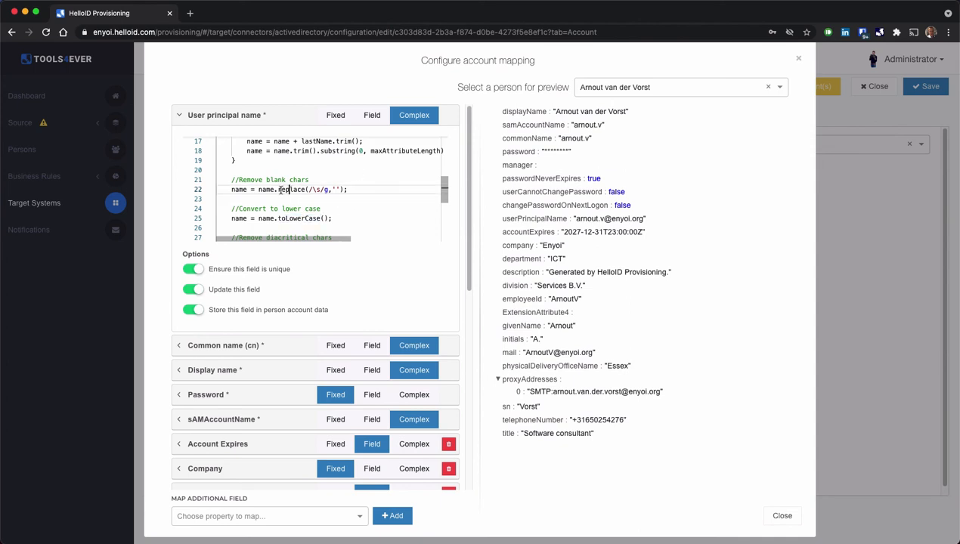
drag(278, 190, 348, 190)
click(352, 191)
scroll(351, 191, down, 3)
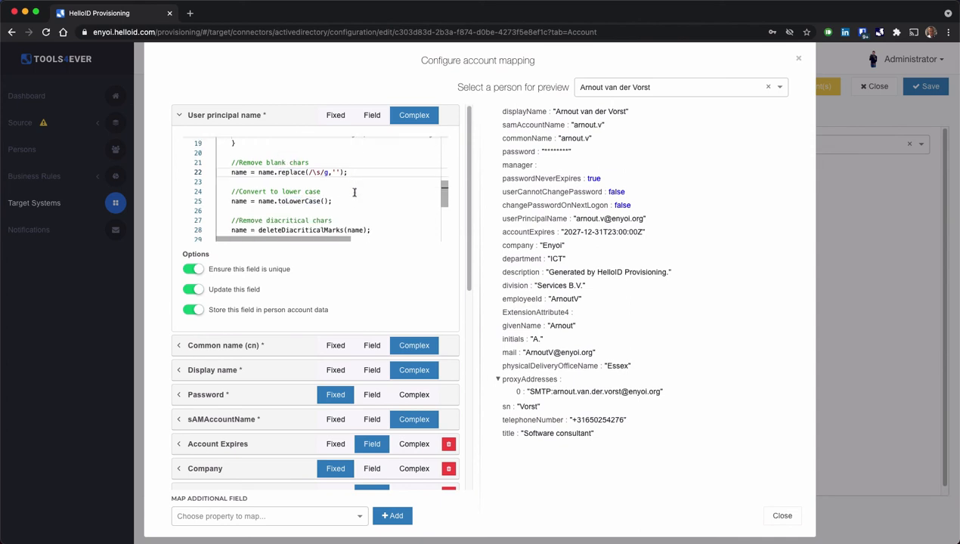
double_click(319, 204)
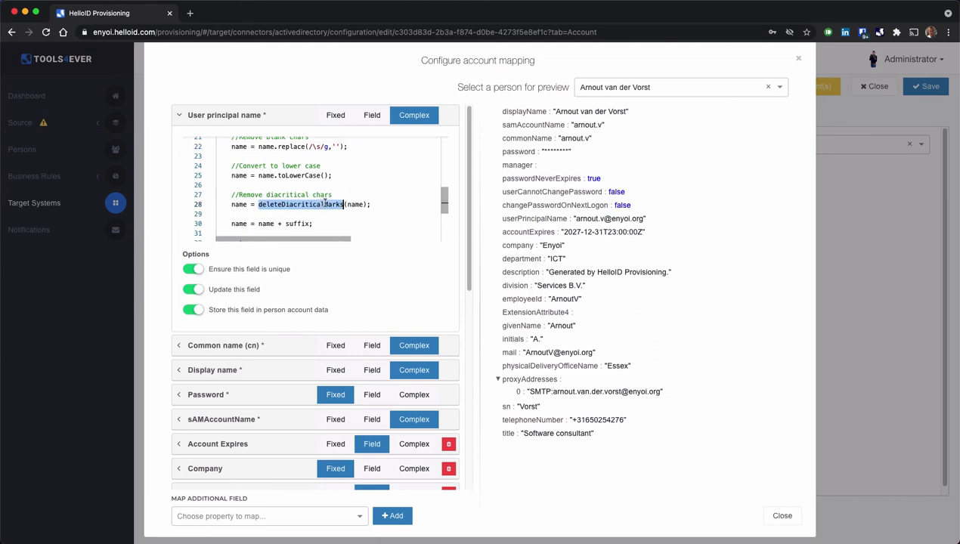
click(407, 205)
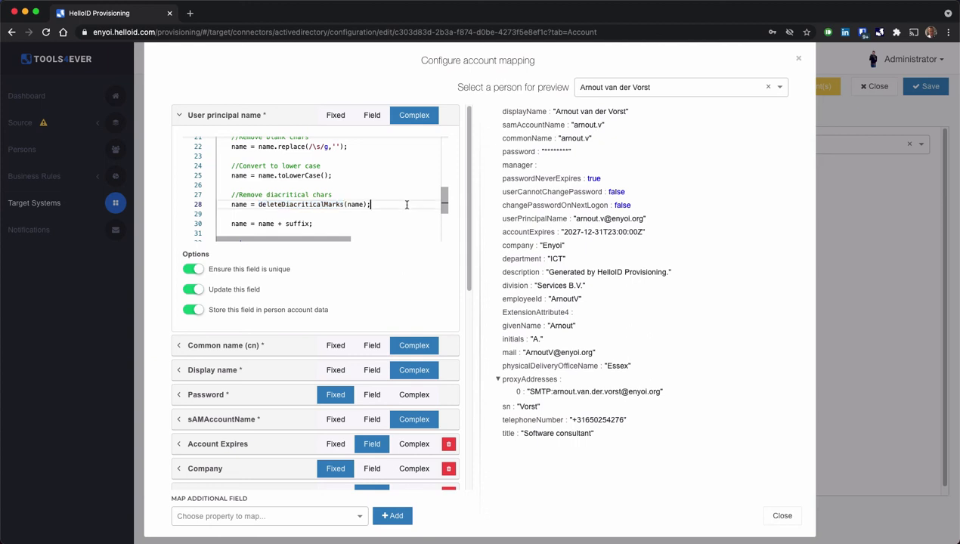
Step: Examine how the script appends the suffix and how its getValue function adds the domain to the user principal name
scroll(405, 200, down, 1)
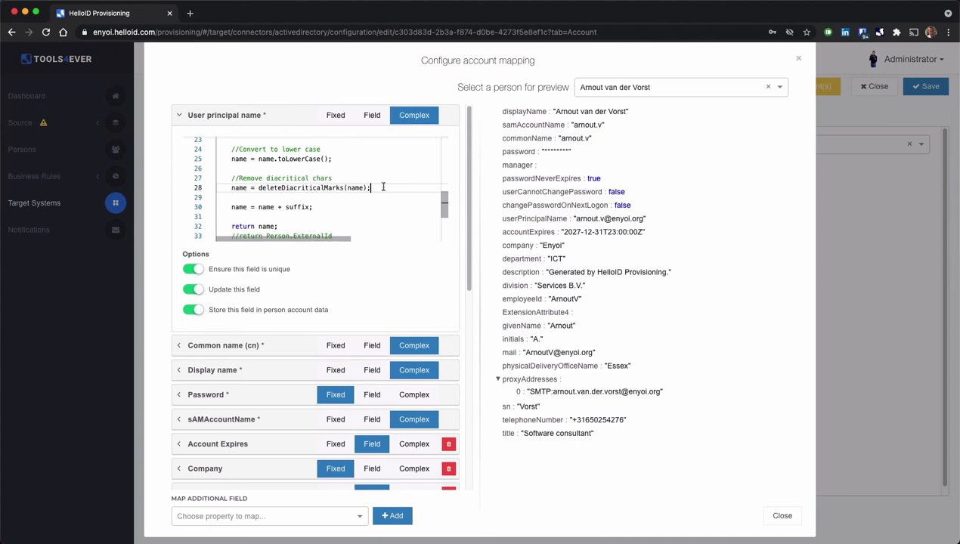
scroll(384, 187, down, 4)
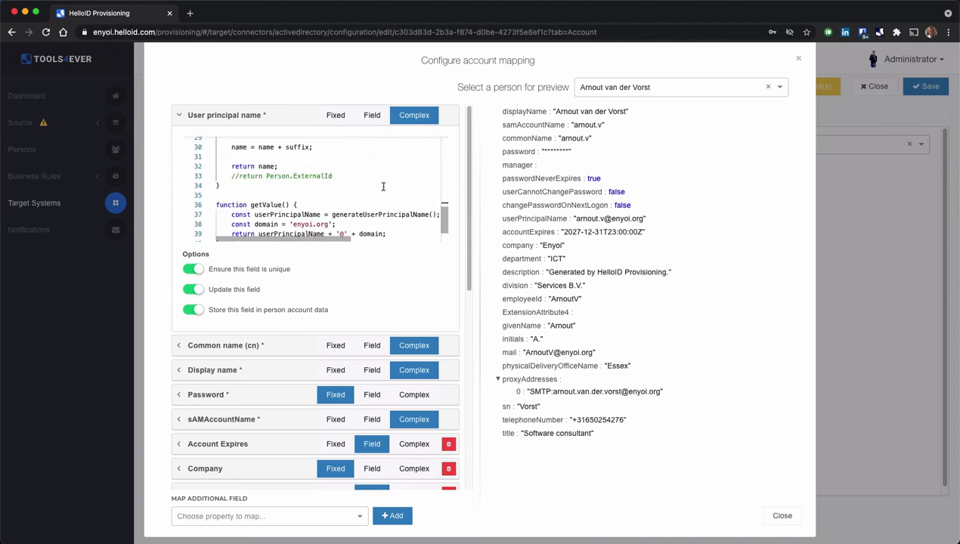
scroll(384, 187, down, 2)
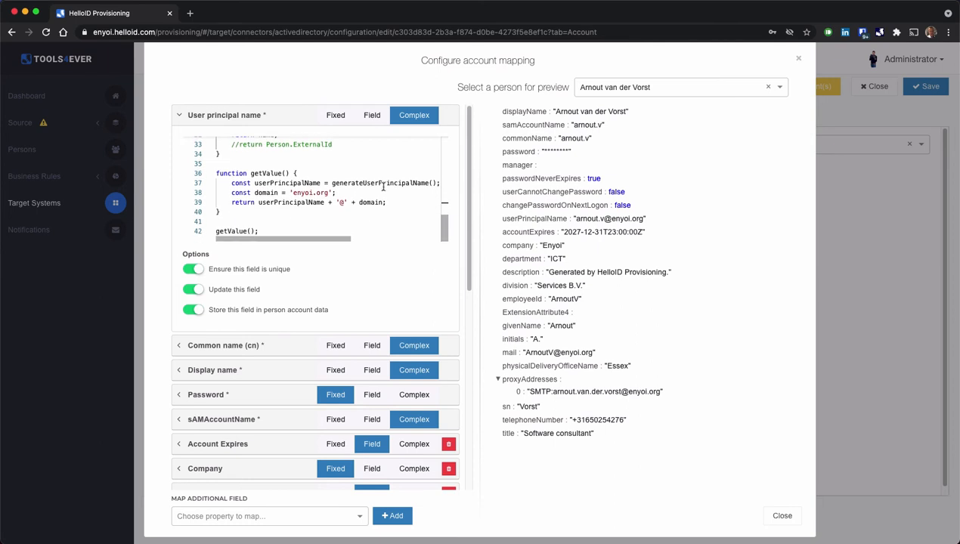
Step: Return to the start of the script and highlight Iteration in the suffix definition
scroll(343, 193, up, 3)
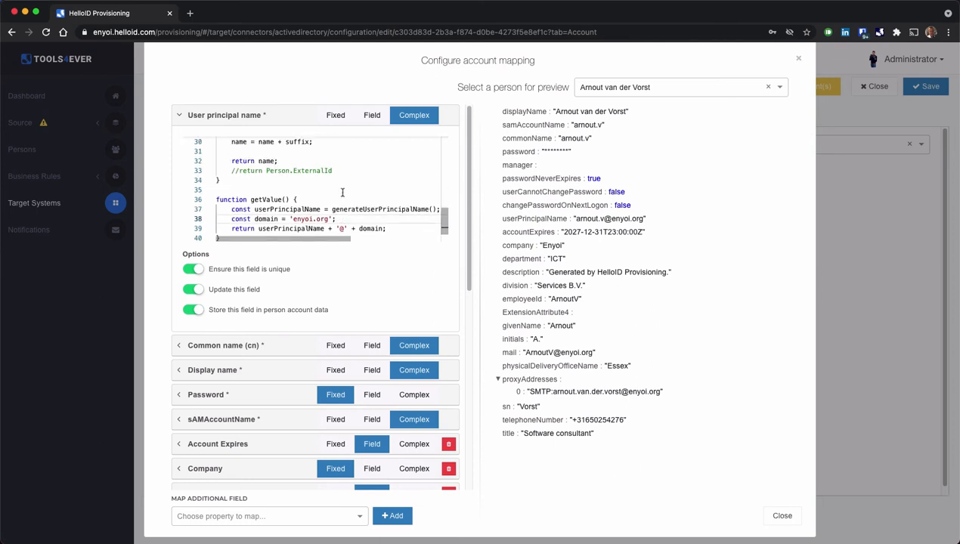
scroll(343, 193, up, 15)
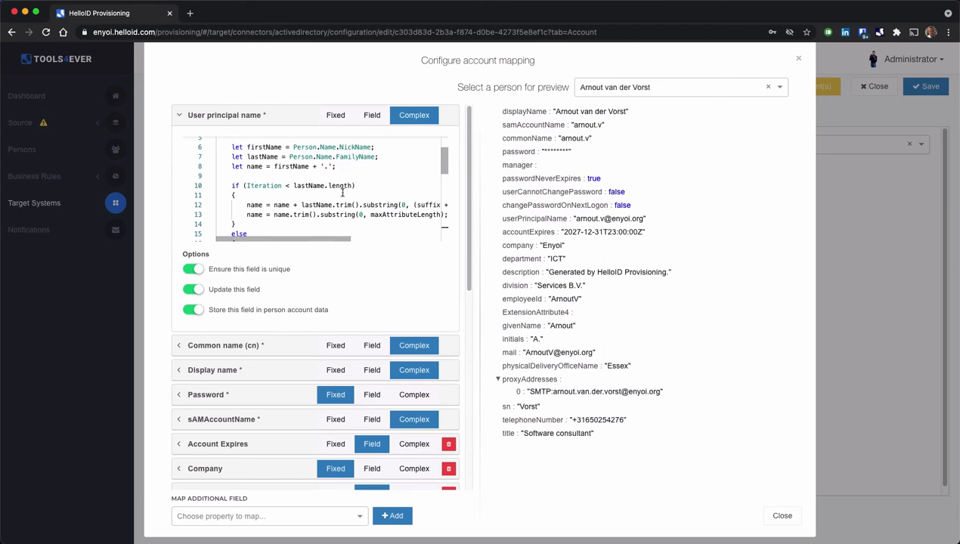
scroll(343, 193, up, 1)
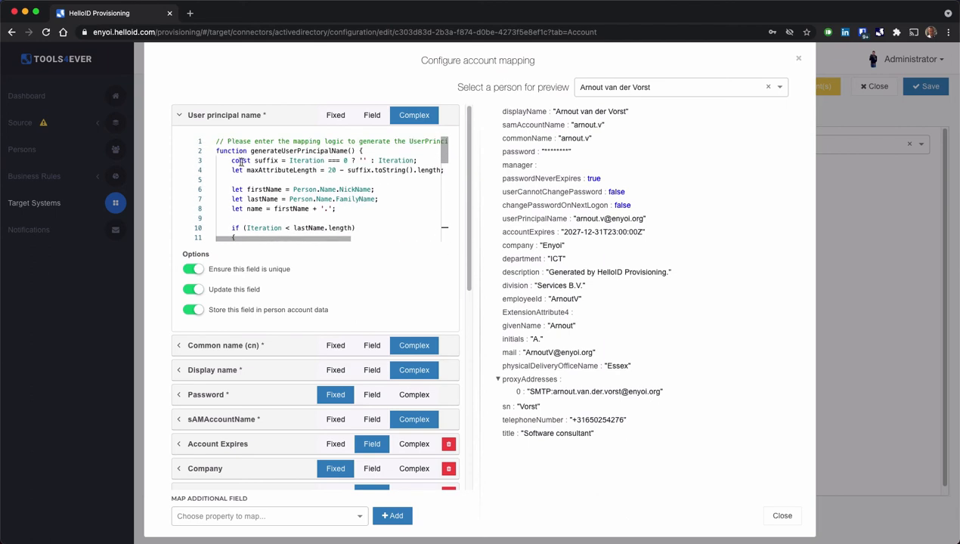
drag(234, 161, 418, 160)
double_click(413, 161)
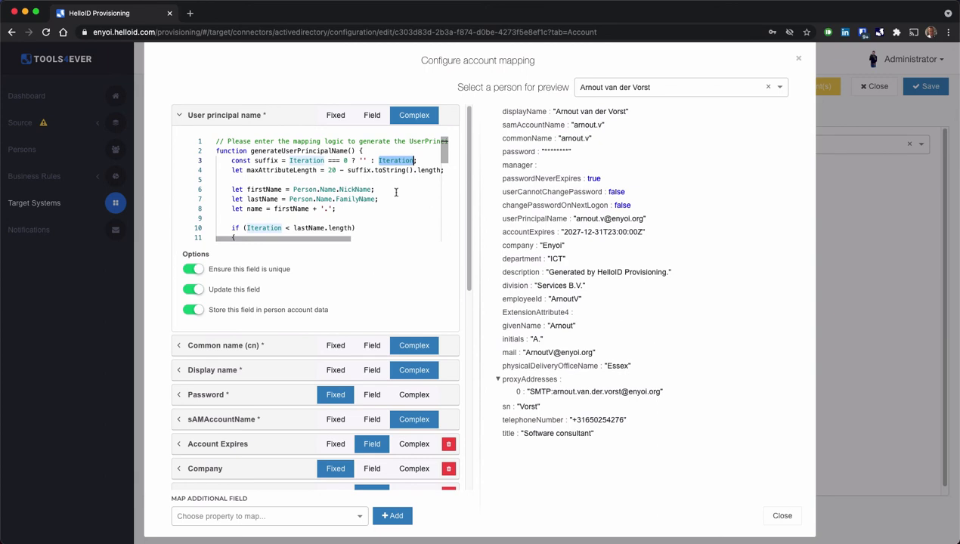
Step: Examine how the suffix definition uses Iteration to choose between an empty string and the iteration number
double_click(307, 160)
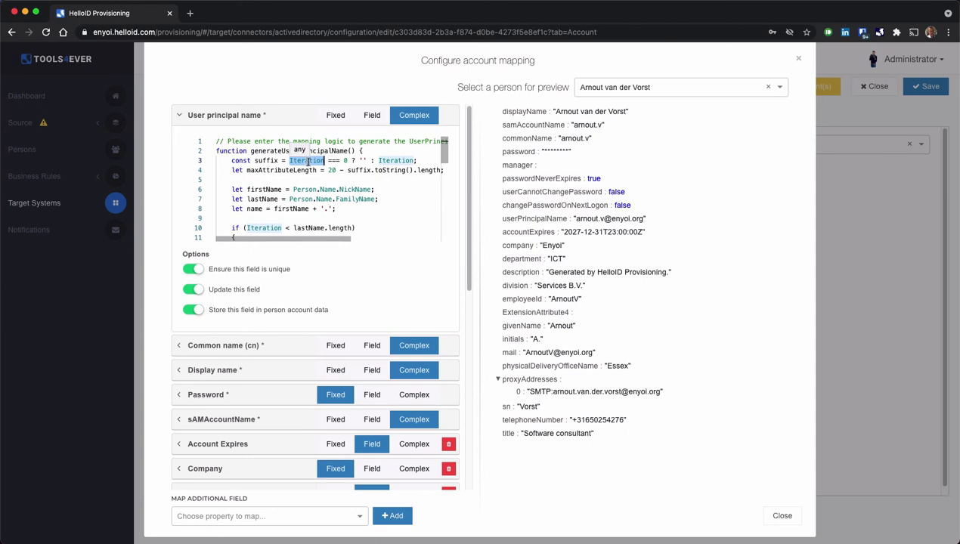
click(347, 160)
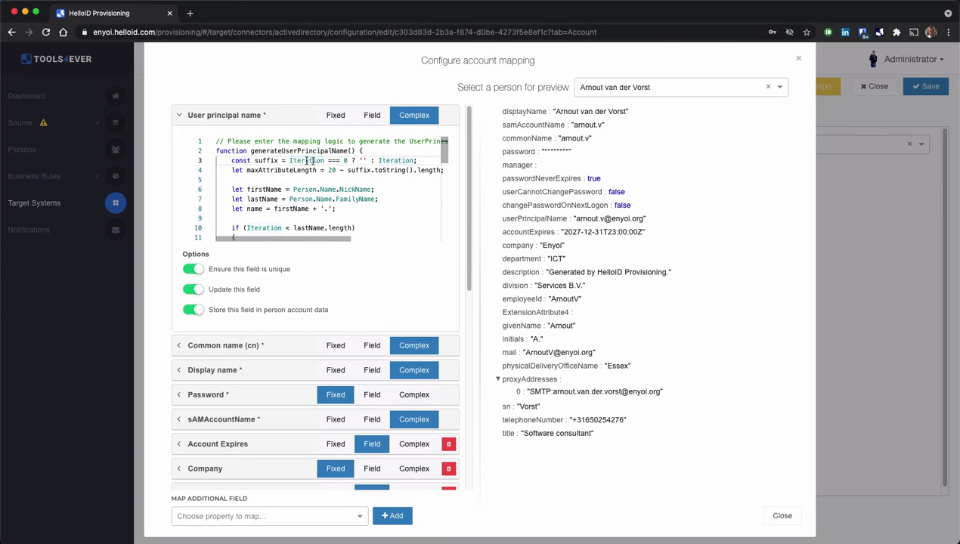
double_click(362, 160)
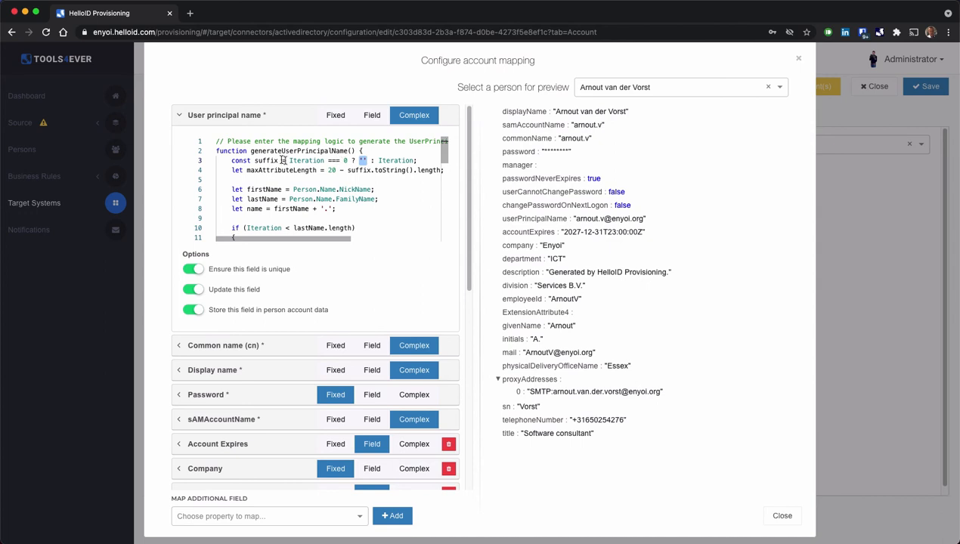
drag(231, 161, 427, 160)
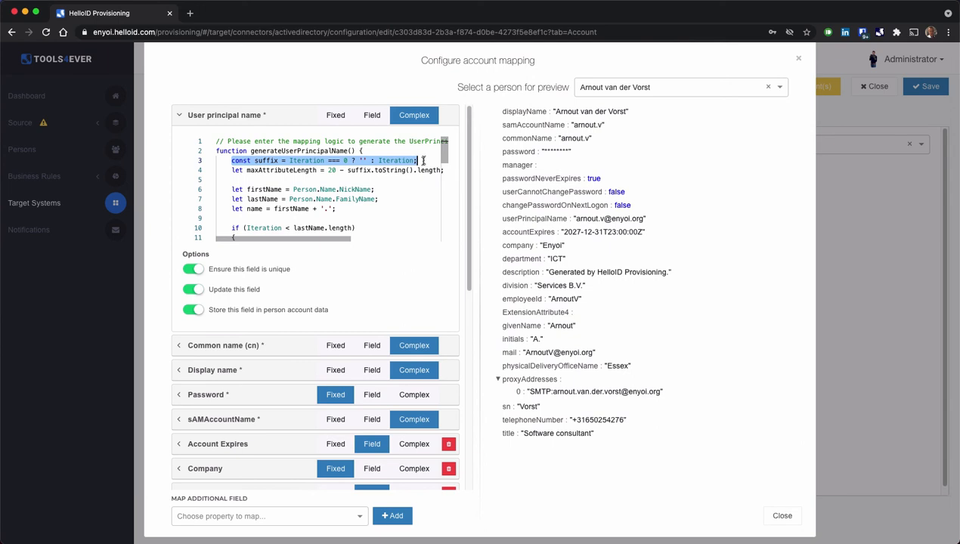
click(421, 160)
click(287, 160)
drag(359, 160, 368, 161)
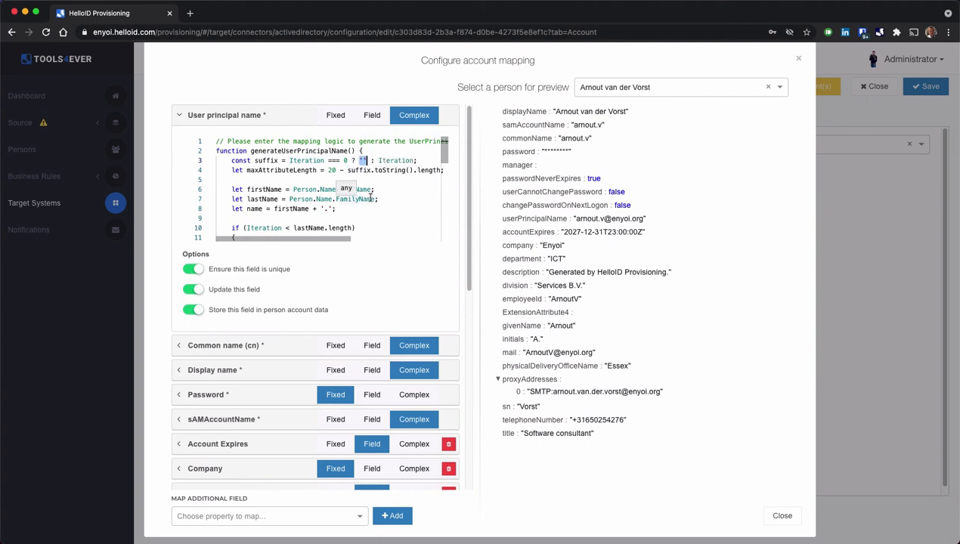
drag(378, 160, 416, 160)
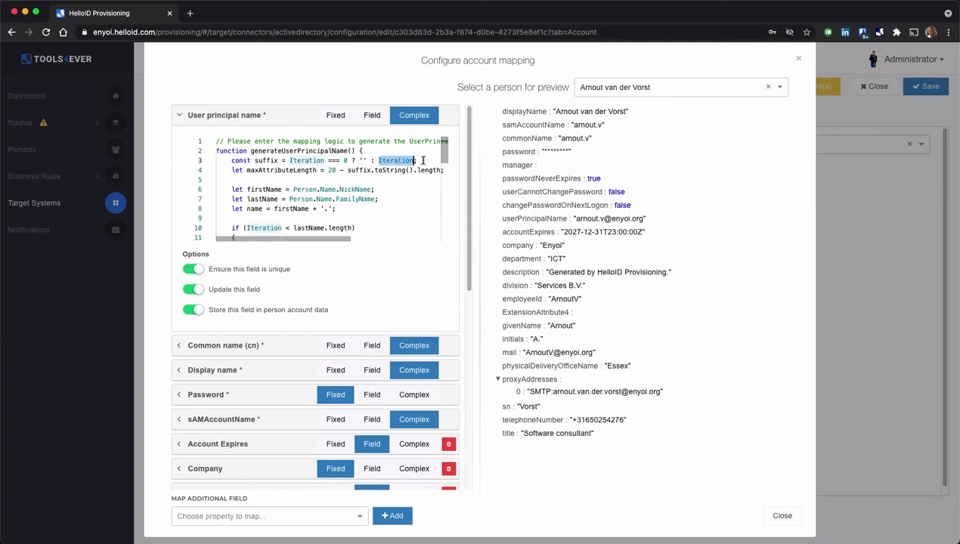
click(424, 160)
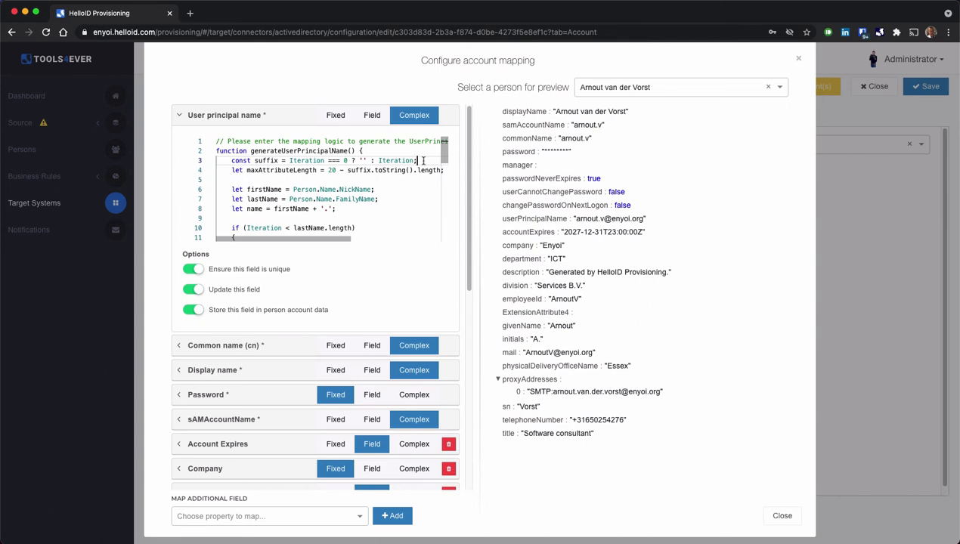
Step: Insert the test line "Iteration = 0;" above the suffix definition and check userPrincipalName in the preview
key(Up)
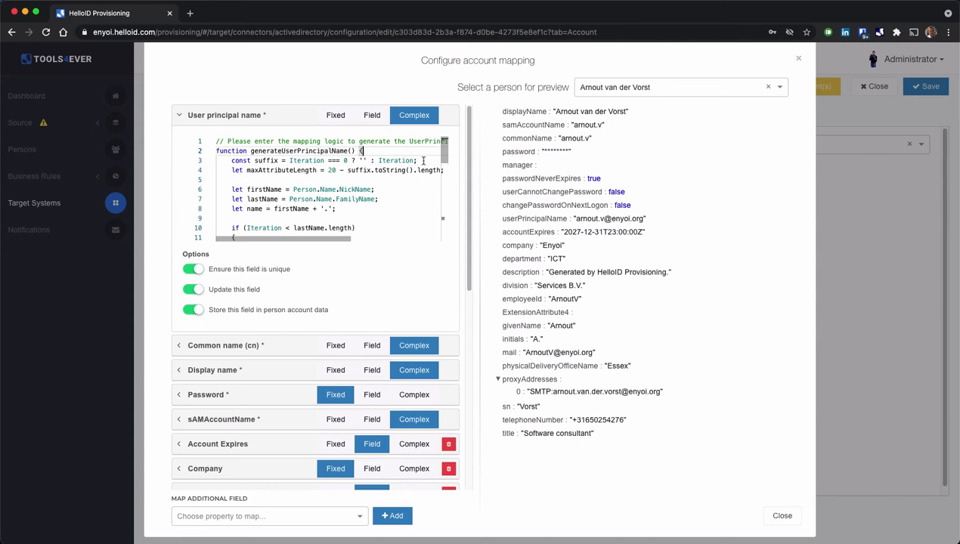
key(Return)
text(Iteration = 0;)
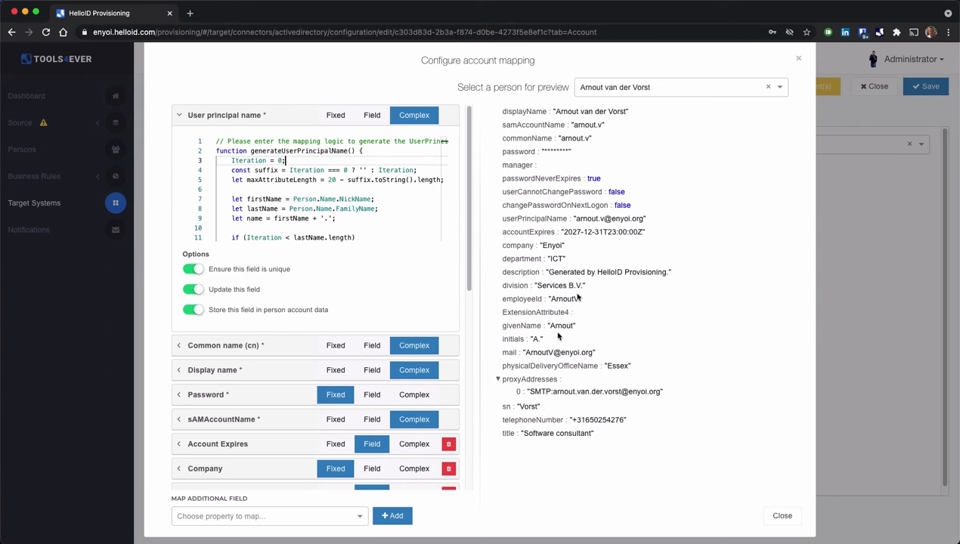
drag(502, 219, 627, 217)
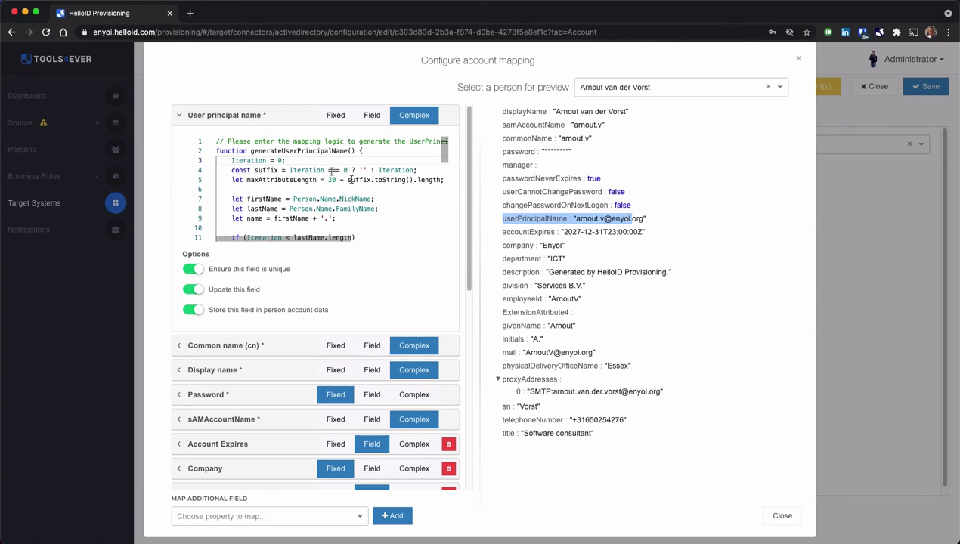
Step: Set the test line's Iteration value to 3 and highlight the userPrincipalName value in the preview
click(283, 161)
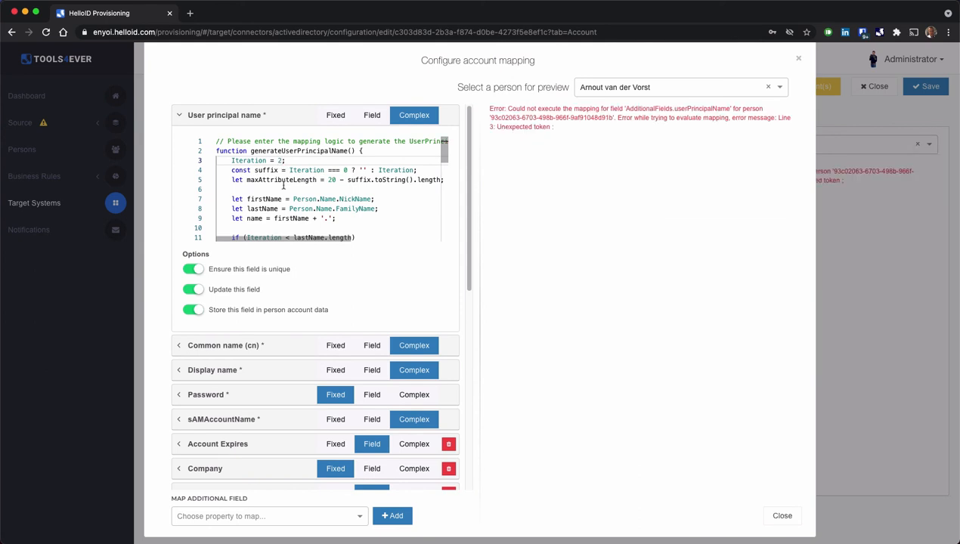
text(;)
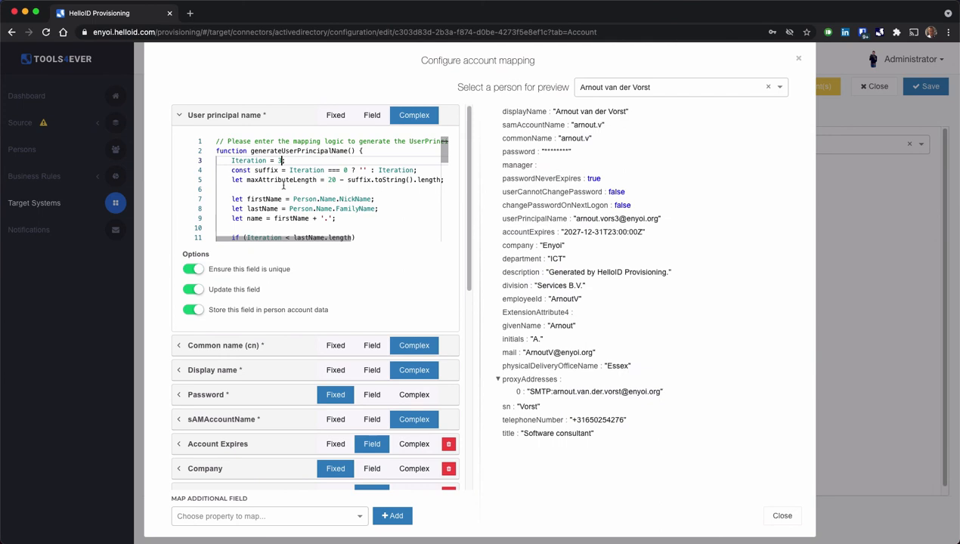
key(BackSpace)
text(2)
key(BackSpace)
text(3)
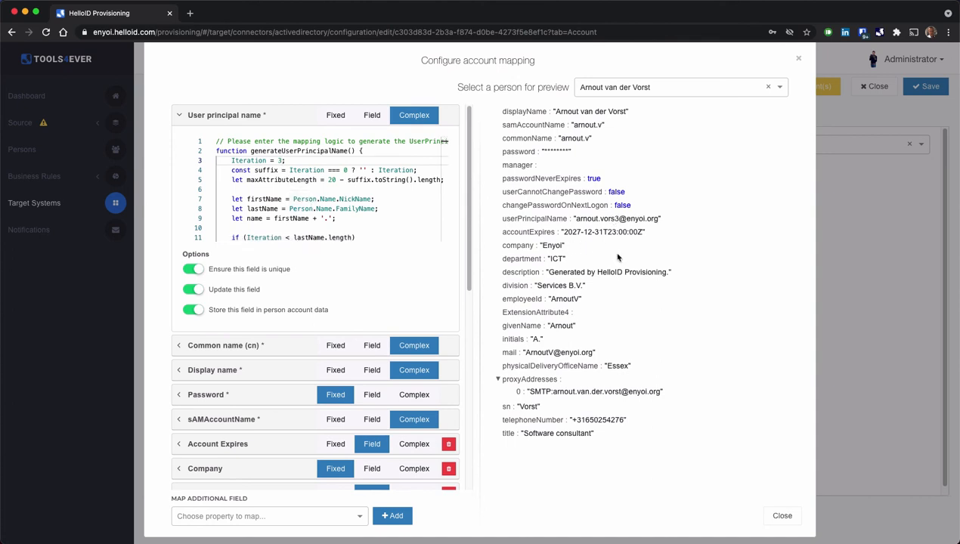
drag(574, 218, 659, 217)
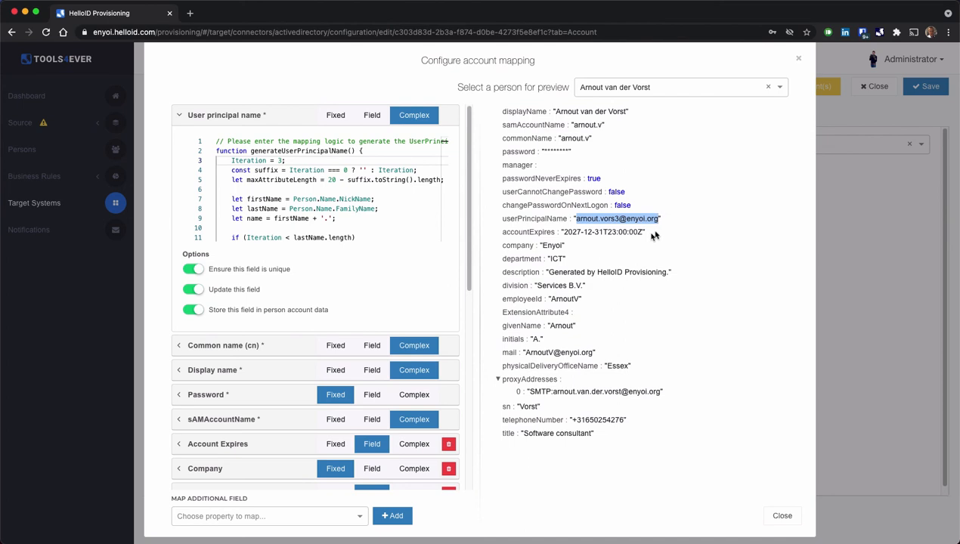
Step: Compare the Iteration test line and suffix definition with the name part of userPrincipalName in the preview
click(307, 161)
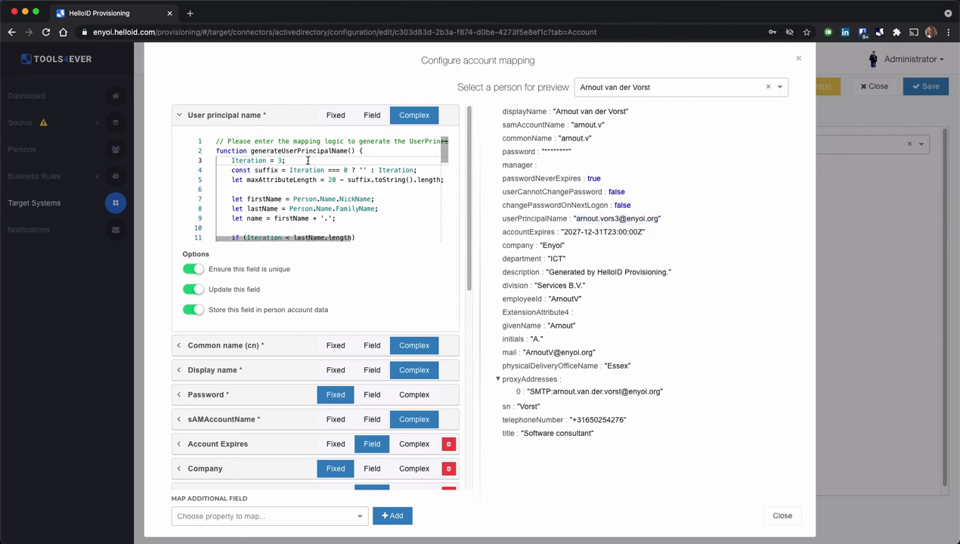
key(Home)
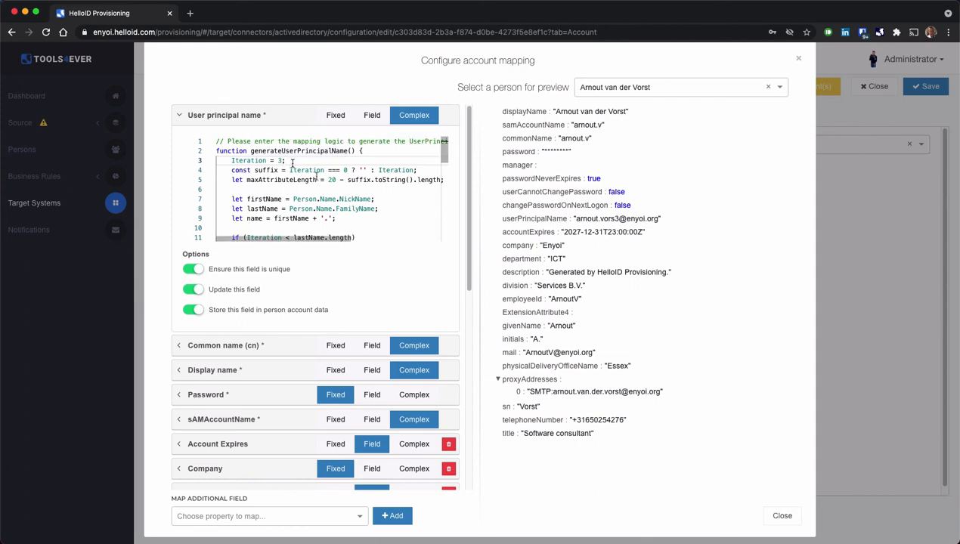
click(340, 161)
key(Home)
key(Home)
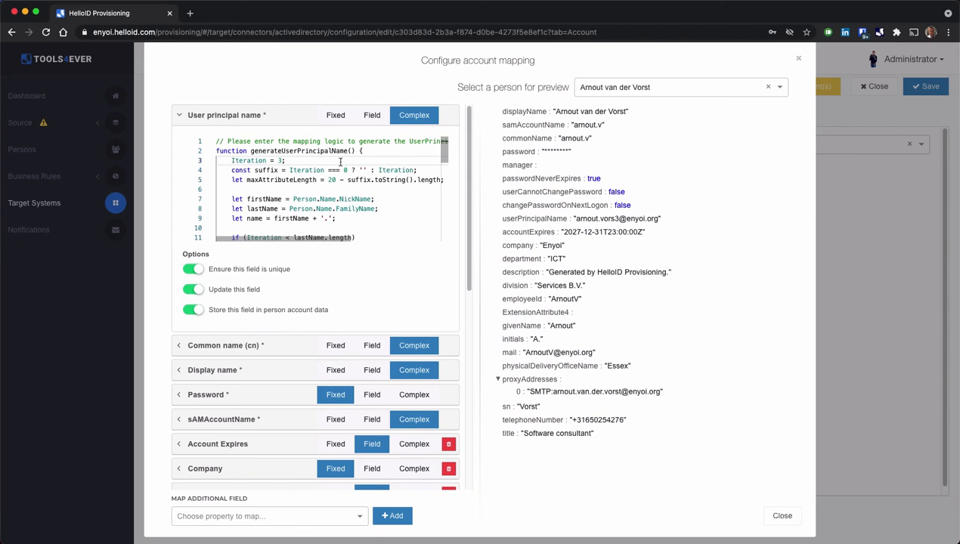
double_click(396, 170)
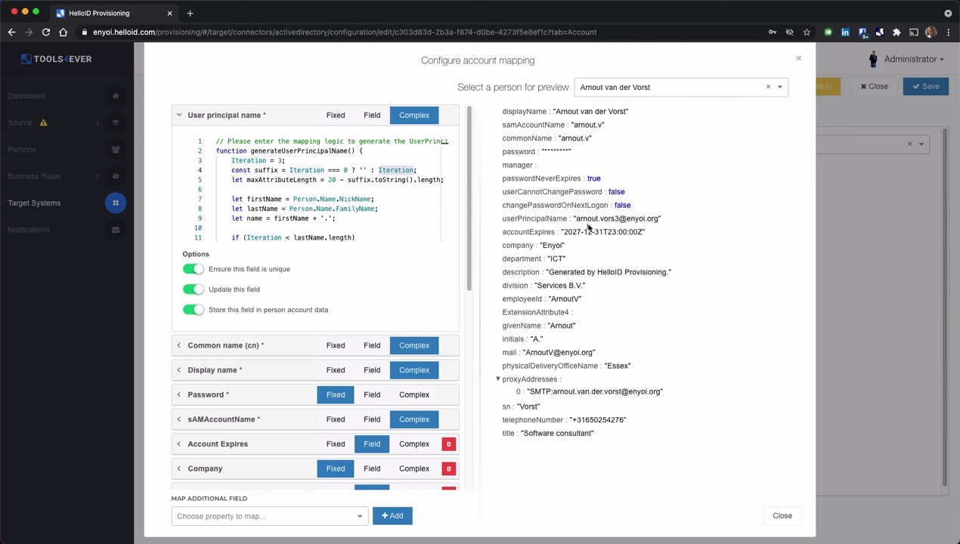
drag(576, 218, 601, 222)
click(389, 198)
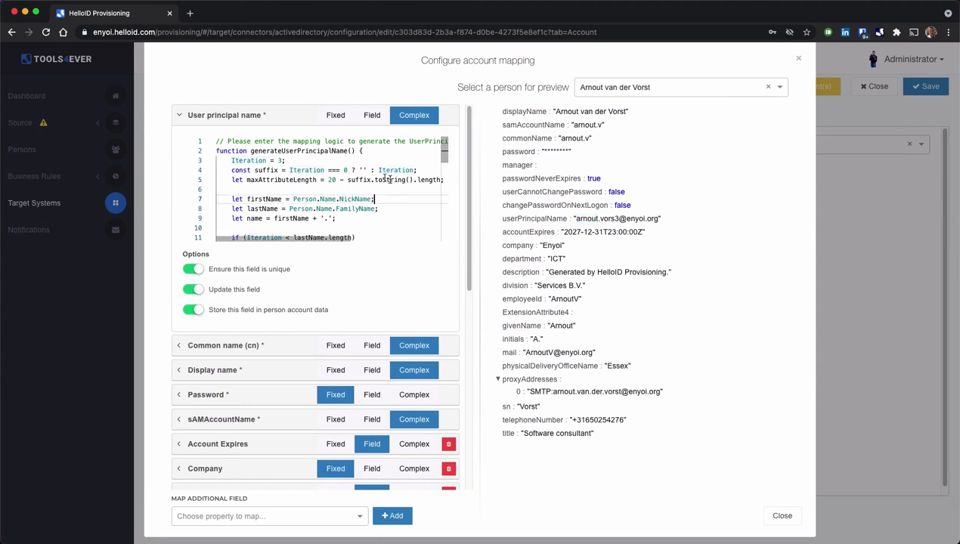
Step: Delete the Iteration test line from the start of the generateUserPrincipalName function
click(303, 160)
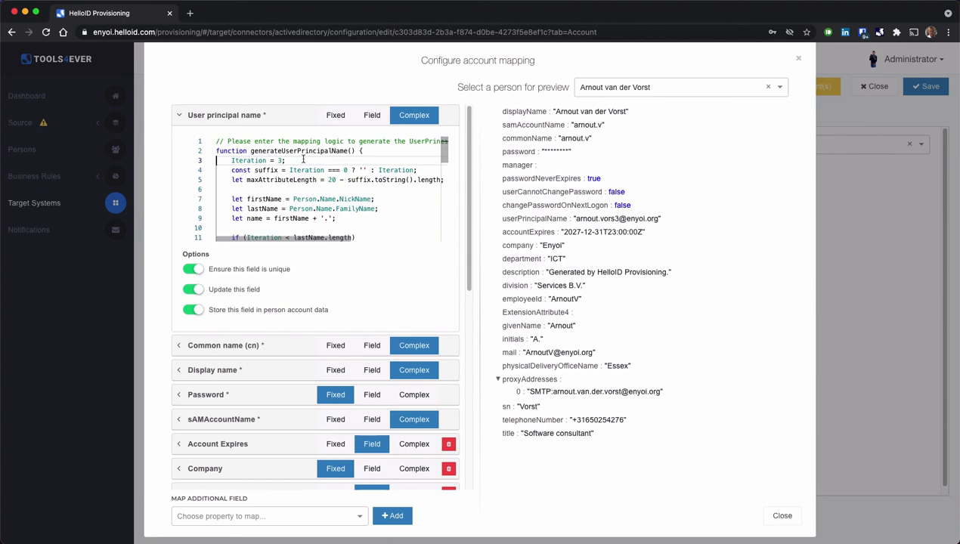
key(shift+Down)
key(BackSpace)
Step: Examine the substring and trim calls that add the last name when Iteration is below the last name's length
scroll(319, 201, down, 1)
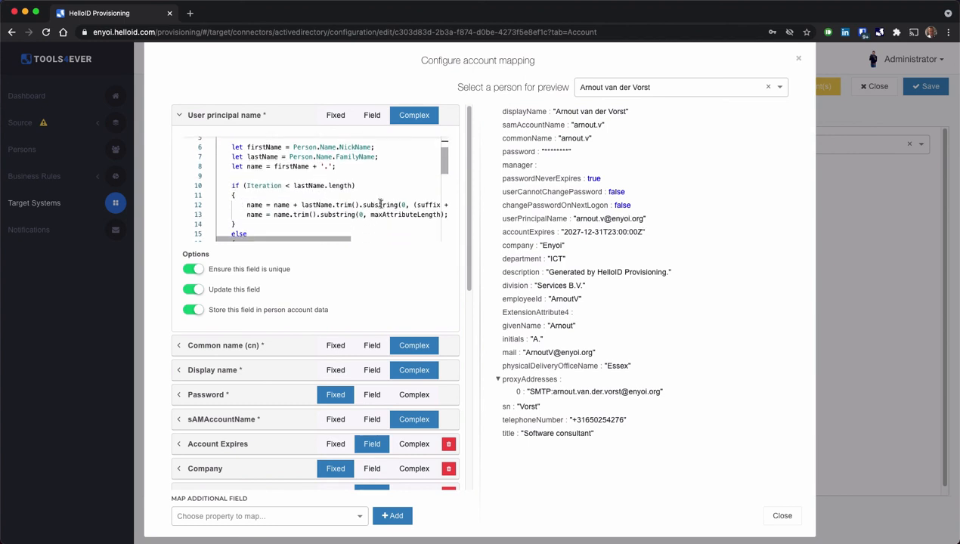
drag(363, 205, 398, 204)
click(348, 205)
double_click(349, 205)
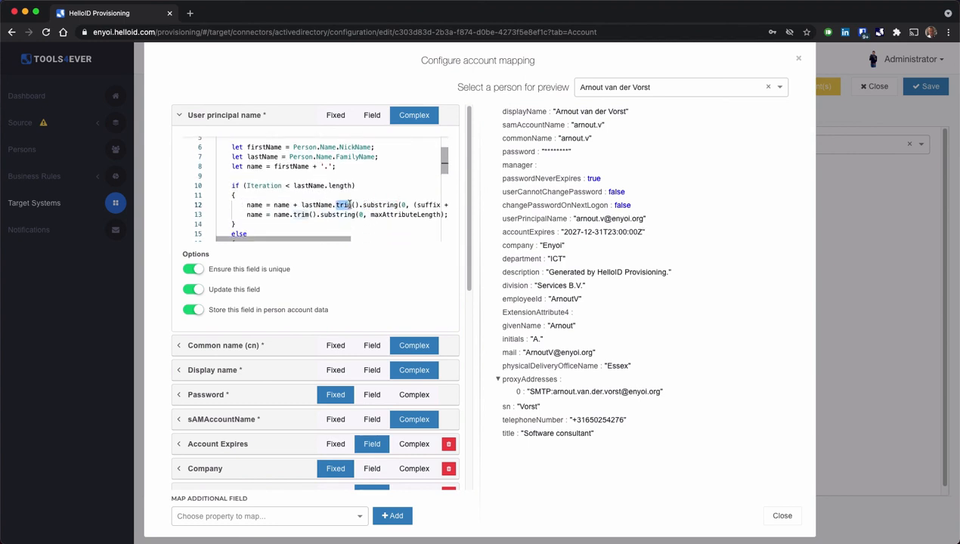
click(388, 186)
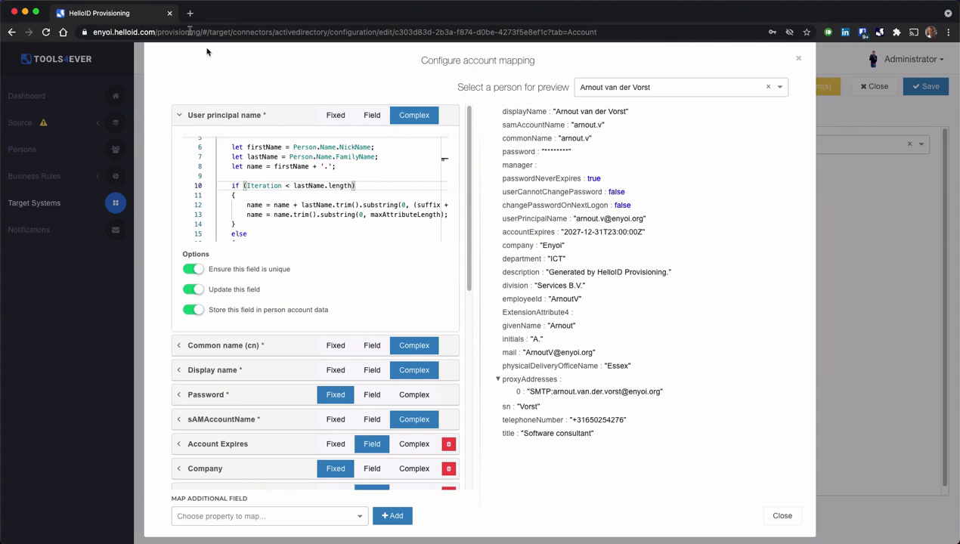
Step: Go to the Tools4ever GitHub page in a new browser tab, search its repositories for "helper" and open HelloID-Lib-Prov-HelperFunctions
click(190, 13)
text(git)
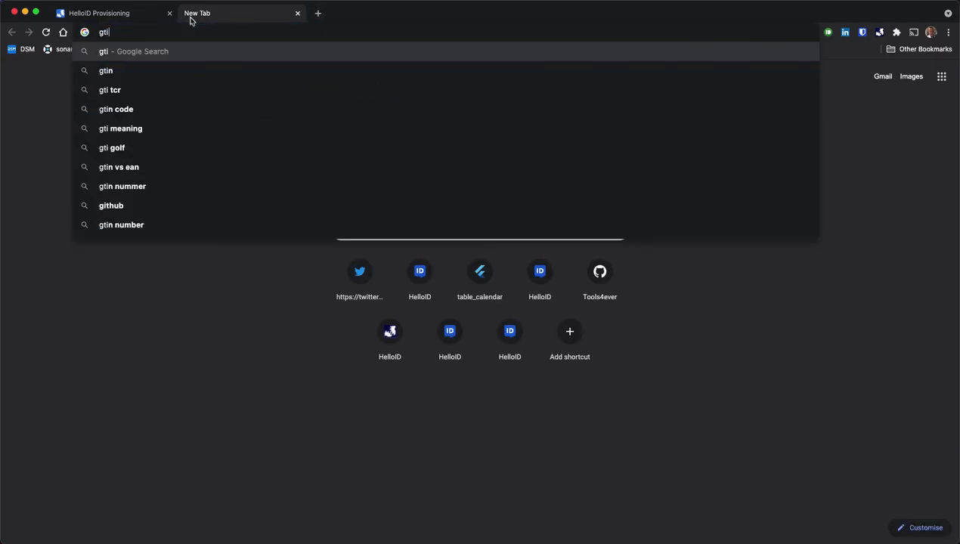
key(Return)
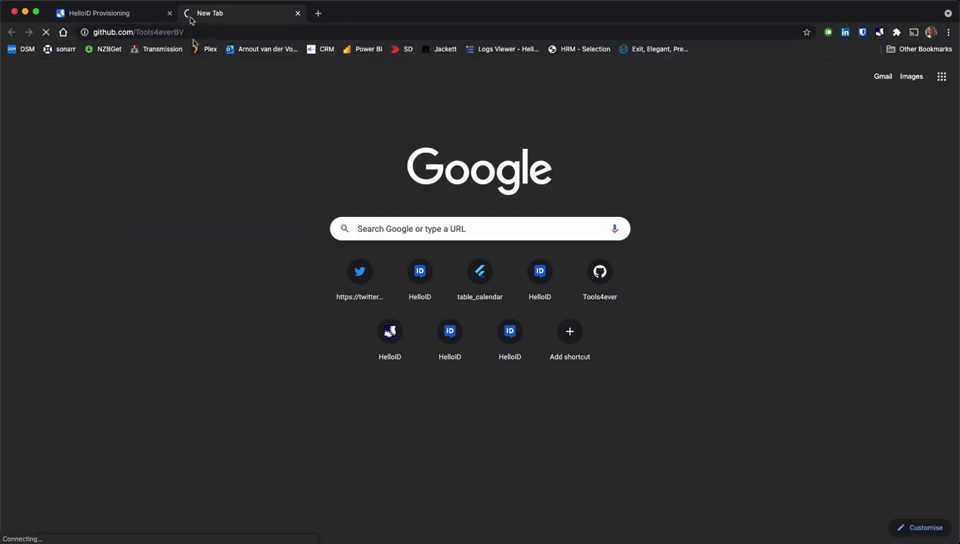
click(278, 202)
text(helper)
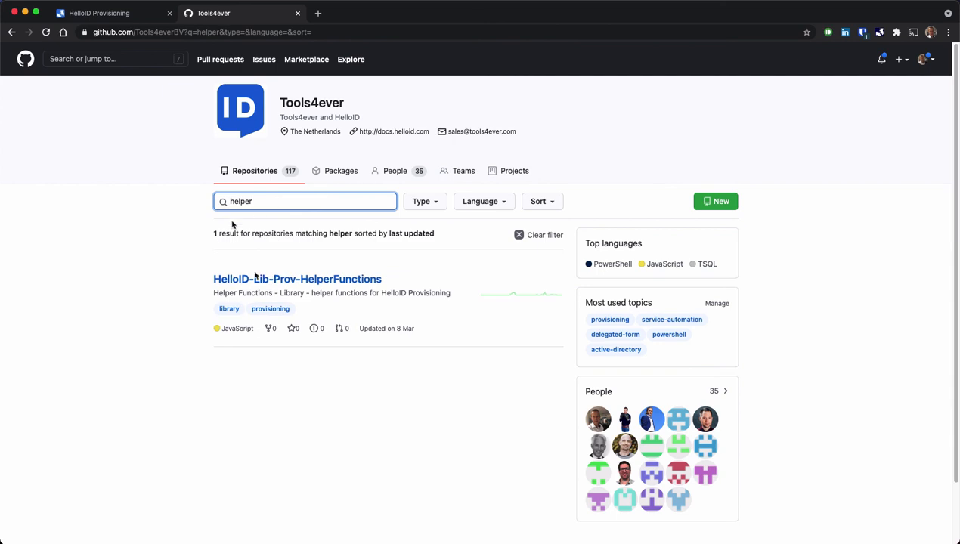
click(358, 281)
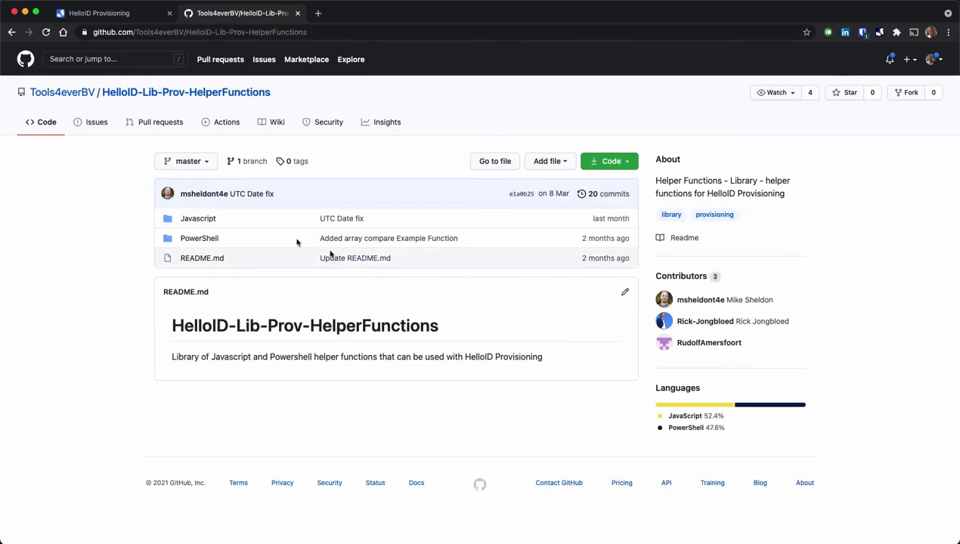
Step: Open userPrincipalName.js from the repository's Javascript/Algorithms folder and examine its script
click(200, 219)
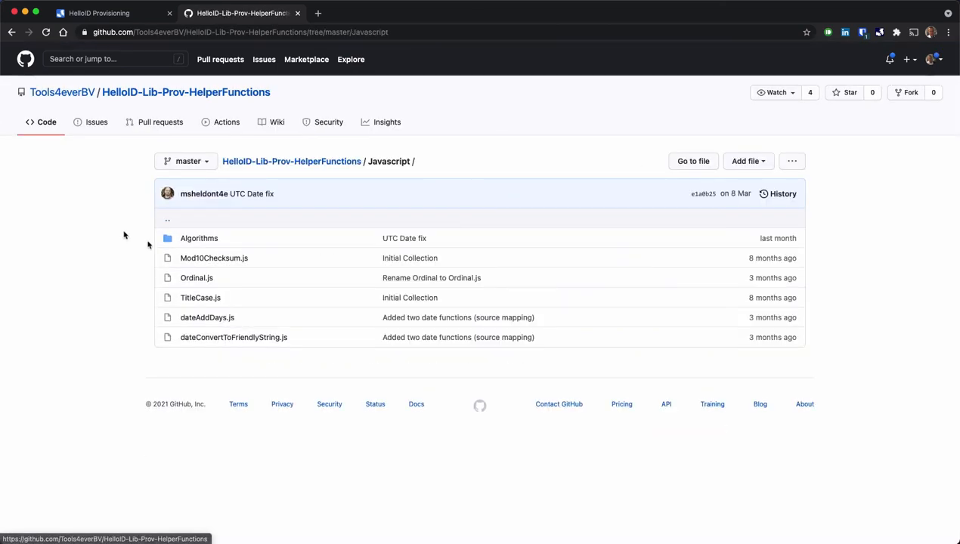
click(200, 238)
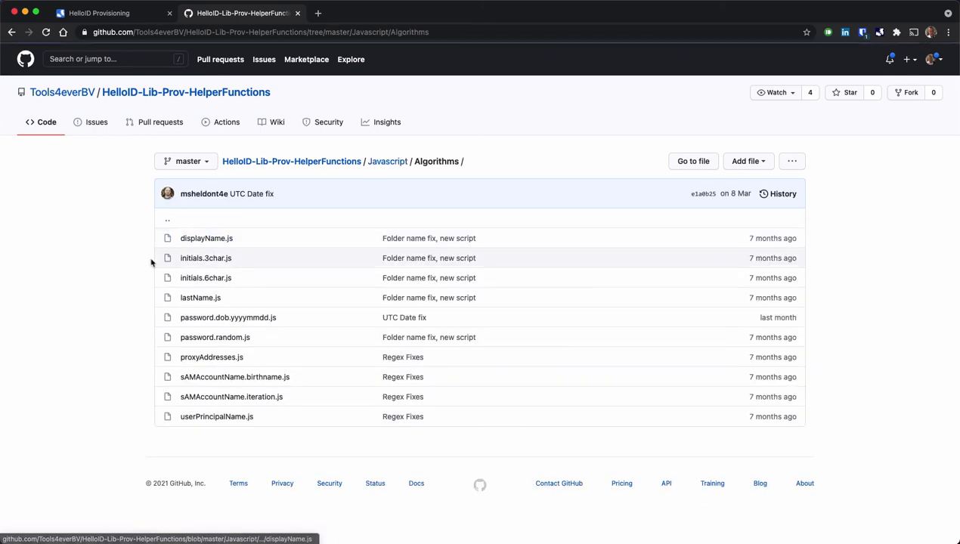
click(244, 422)
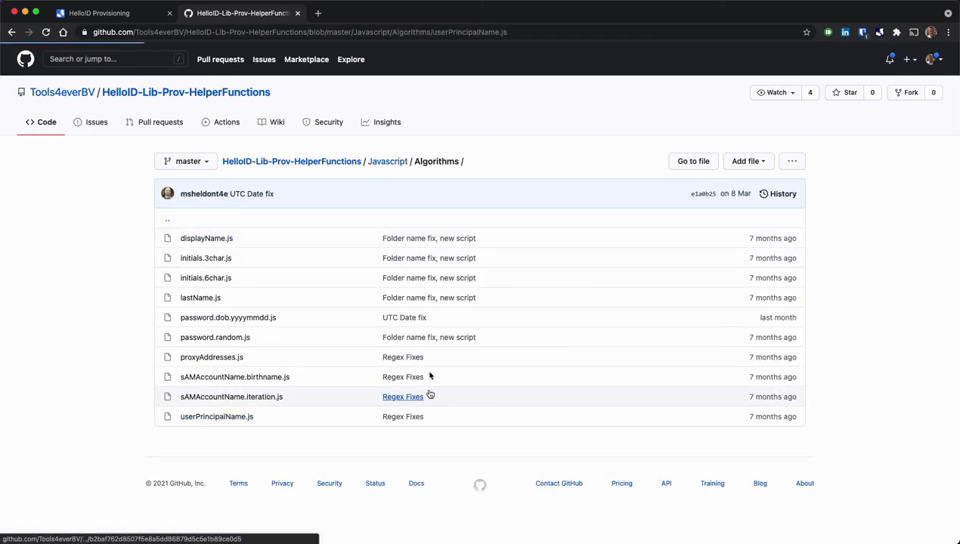
scroll(485, 364, down, 3)
scroll(486, 365, down, 1)
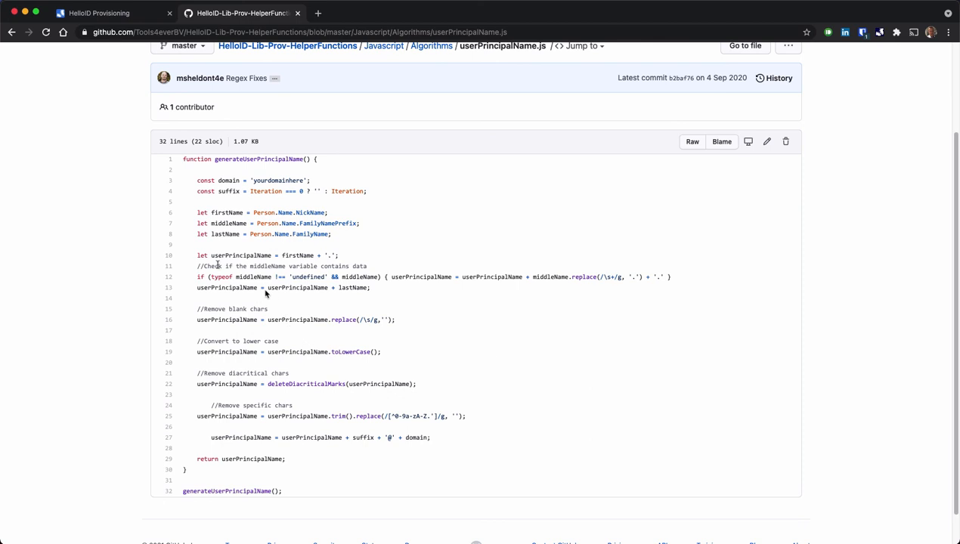
Step: Return to the Algorithms folder, open displayName.js and examine its naming convention cases
click(12, 32)
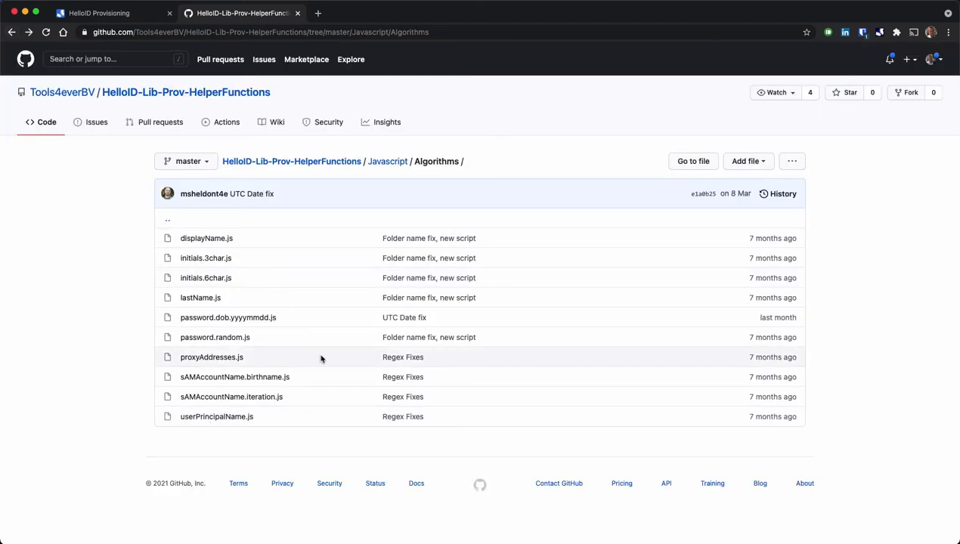
click(215, 240)
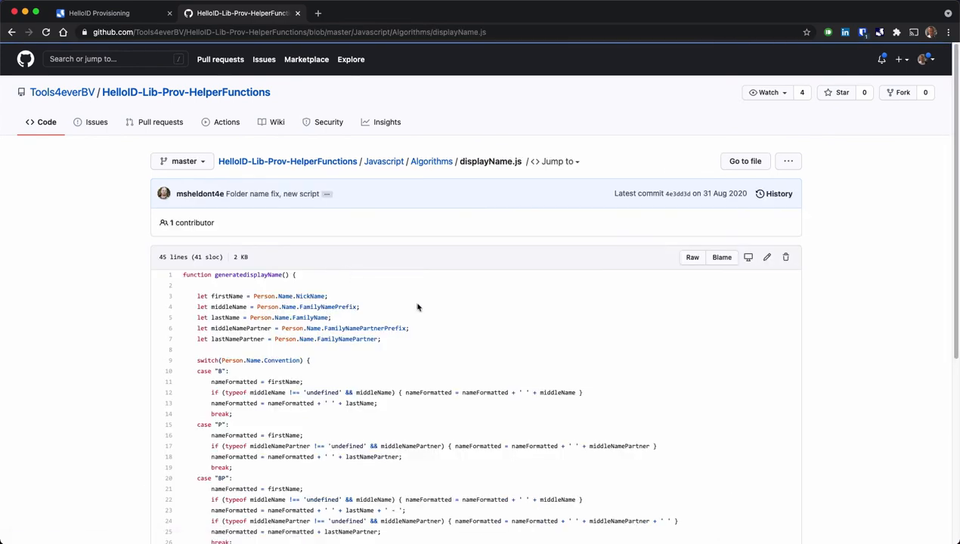
scroll(446, 313, down, 2)
scroll(448, 274, down, 2)
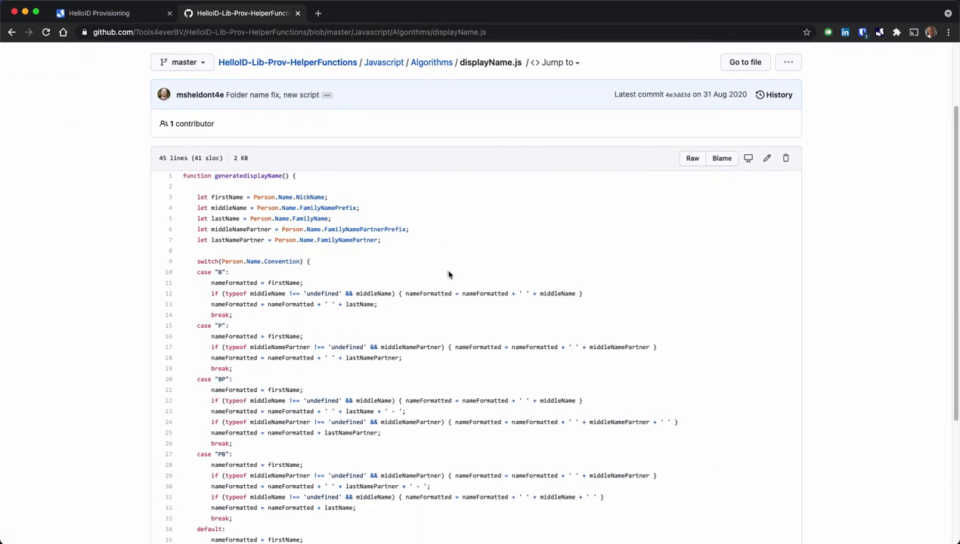
scroll(448, 273, down, 2)
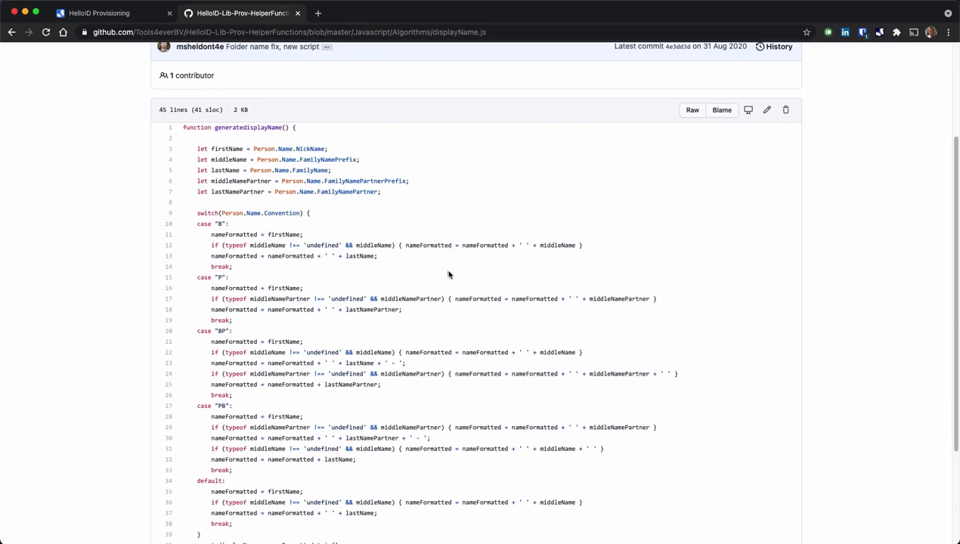
Step: Examine the switch on Person.Name.Convention in displayName.js, including its "BP" and "PB" cases
drag(222, 200, 277, 201)
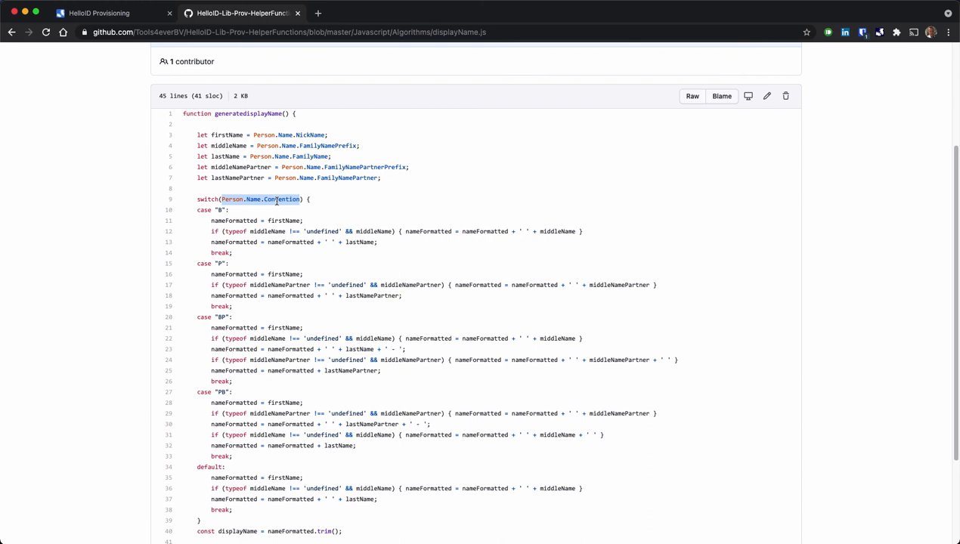
click(279, 201)
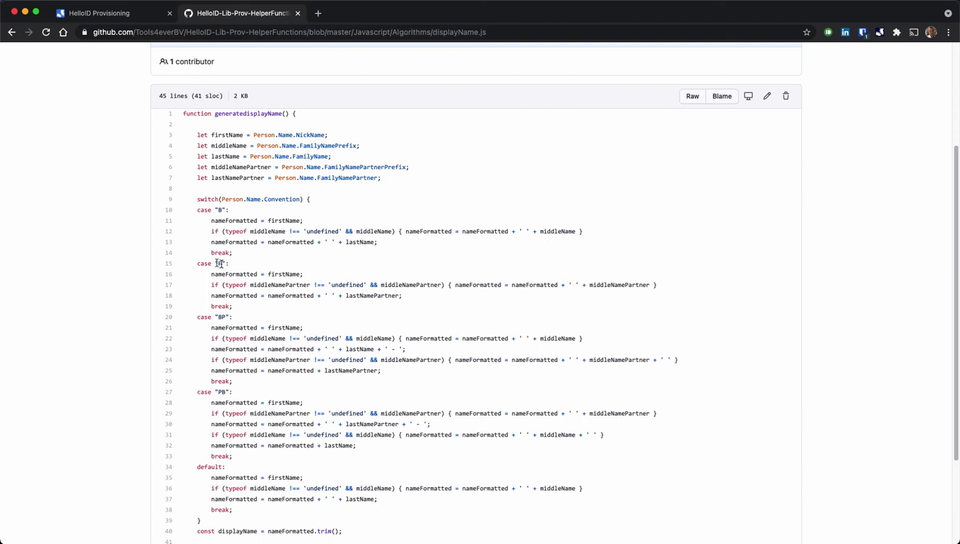
drag(219, 317, 224, 317)
drag(218, 393, 225, 393)
click(343, 392)
Step: View the raw version of displayName.js and return to the repository's Algorithms folder
click(693, 96)
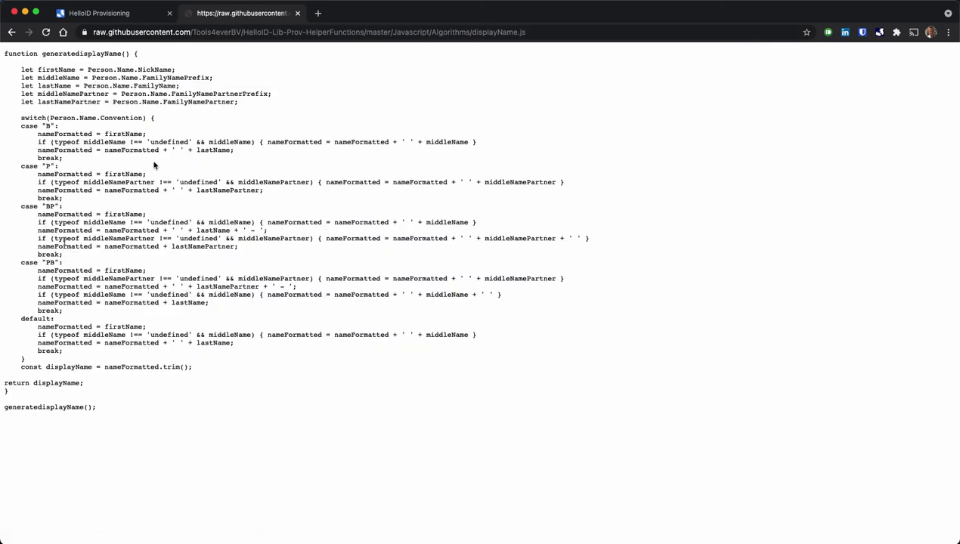
click(11, 32)
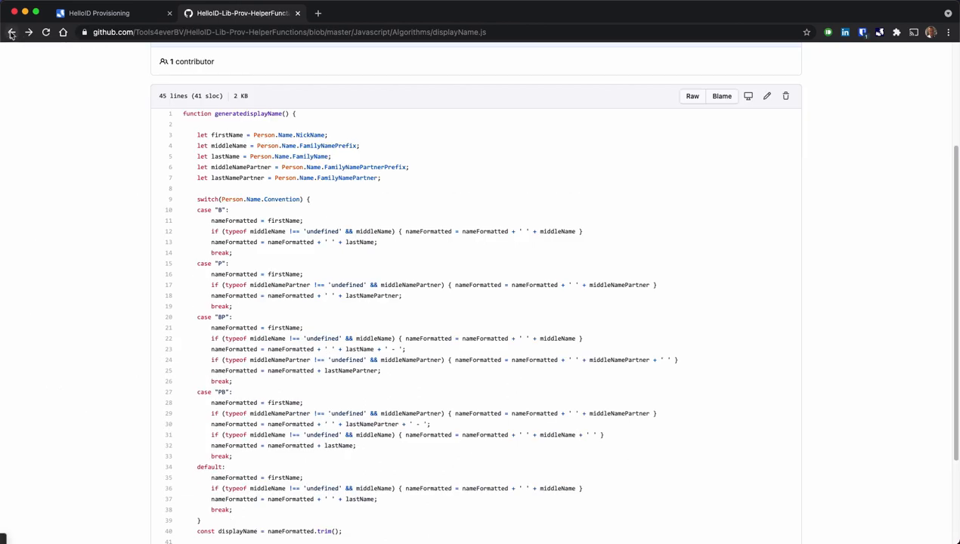
click(12, 33)
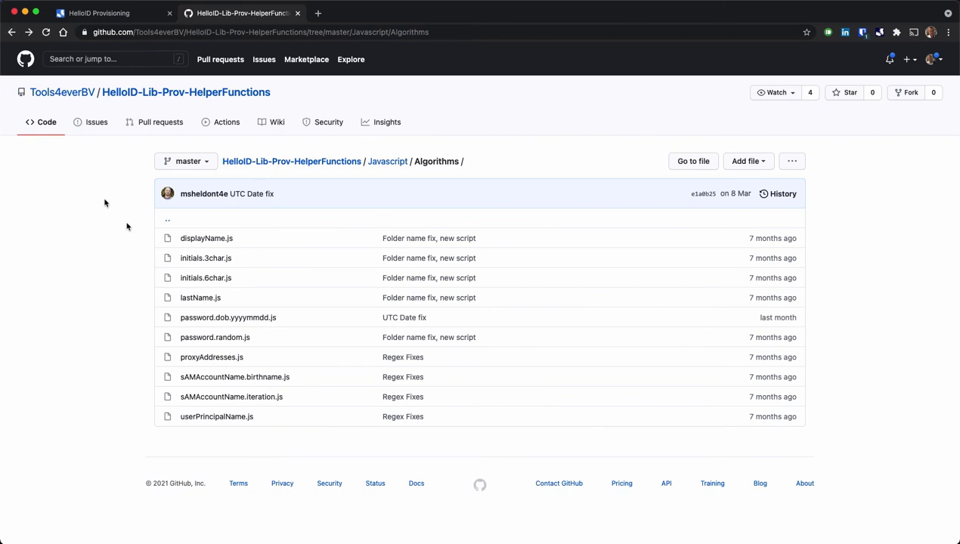
Step: Open proxyAddresses.js and examine its script through to the array of SMTP addresses returned by getValue
click(216, 357)
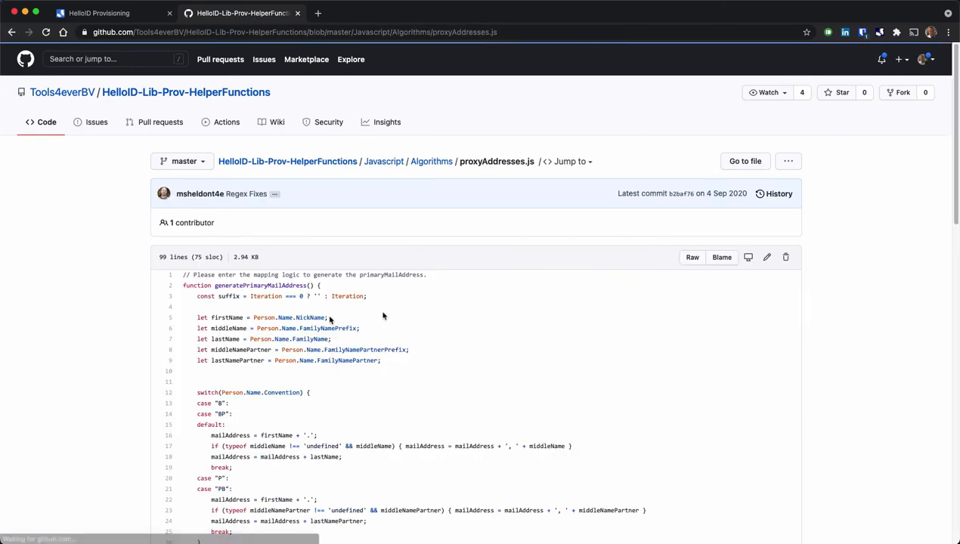
scroll(416, 326, down, 1)
scroll(415, 327, down, 5)
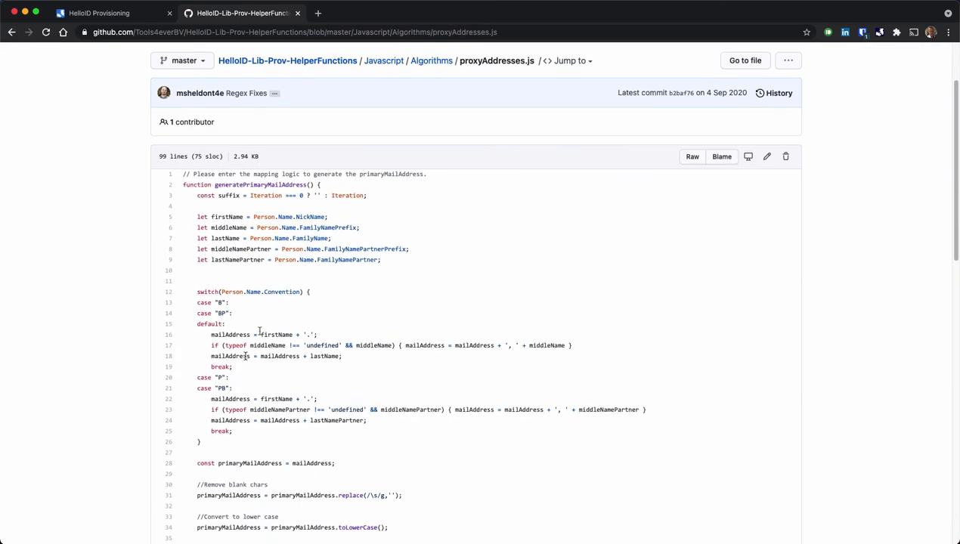
scroll(261, 331, down, 10)
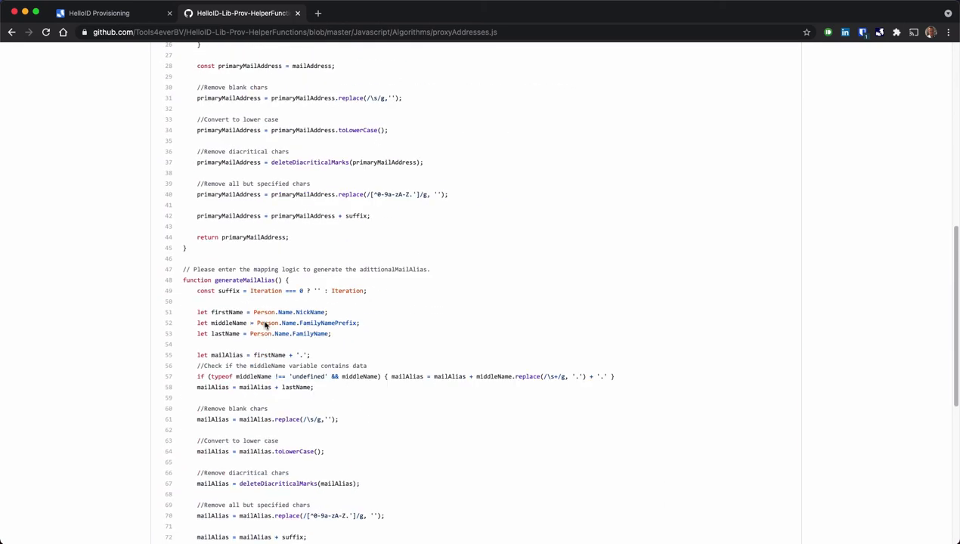
scroll(265, 325, down, 10)
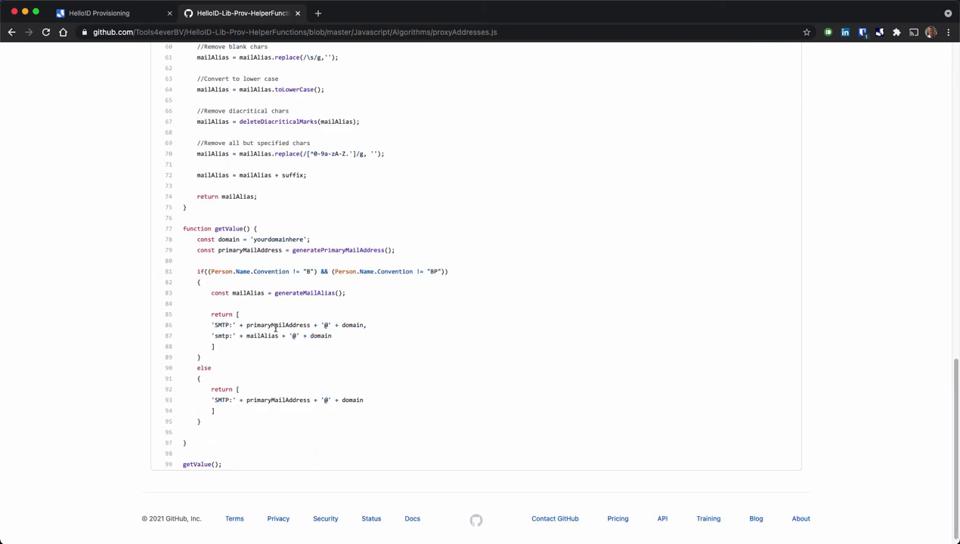
drag(237, 314, 224, 348)
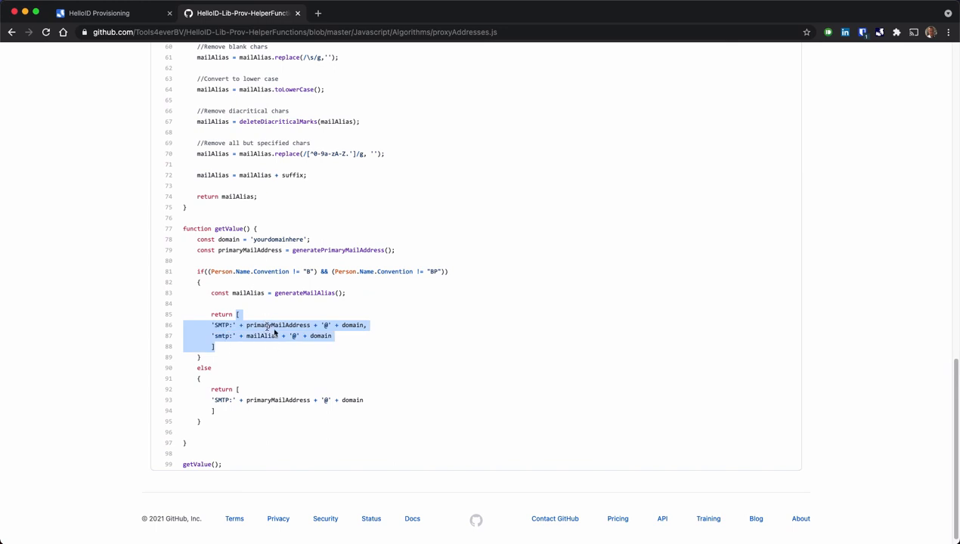
Step: Switch to the HelloID Provisioning tab and collapse and re-expand the proxyAddresses array in the account mapping preview
click(121, 14)
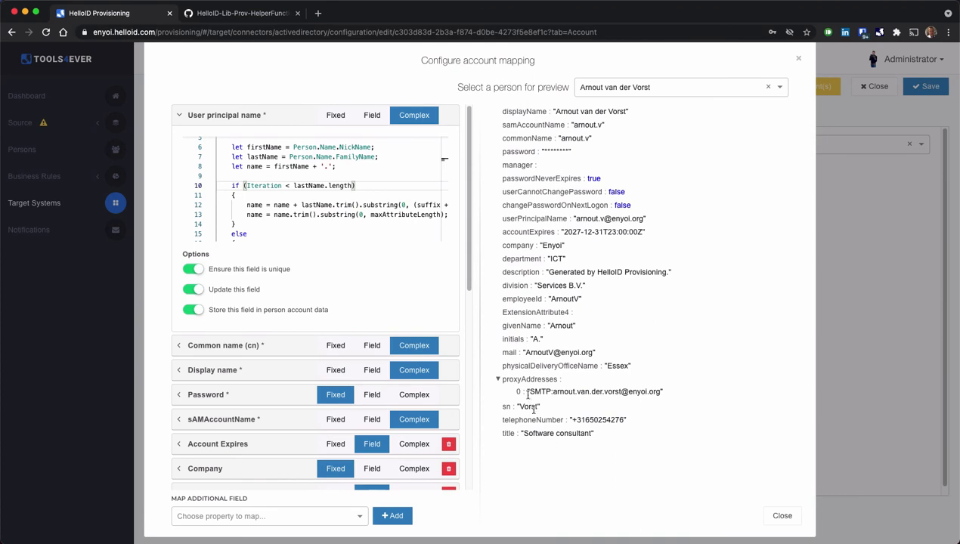
click(497, 379)
click(497, 379)
Step: Return to proxyAddresses.js in the GitHub tab and review the script back up to its beginning
click(249, 13)
click(414, 339)
scroll(415, 341, up, 12)
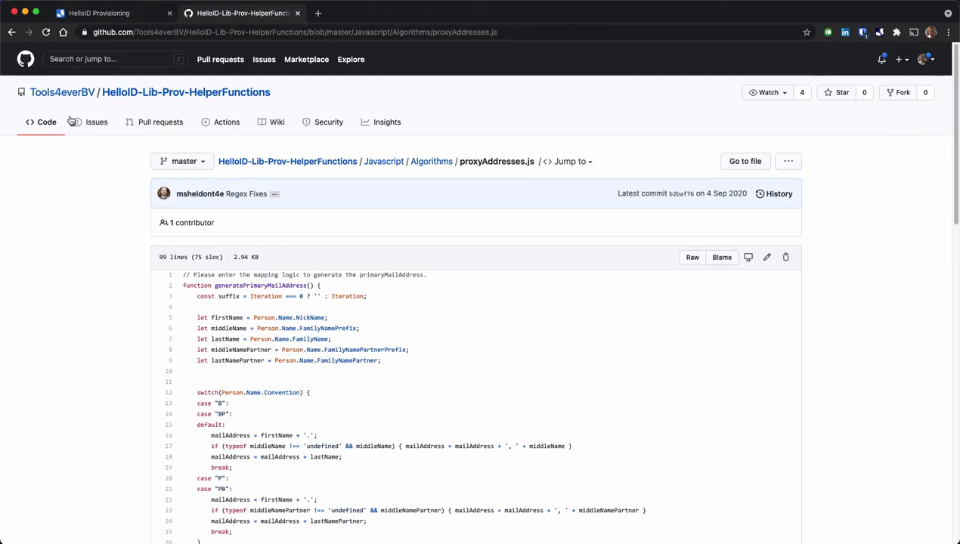
Step: Switch back to the HelloID account mapping and examine the initials, samAccountName and userPrincipalName attributes in the person preview
click(123, 15)
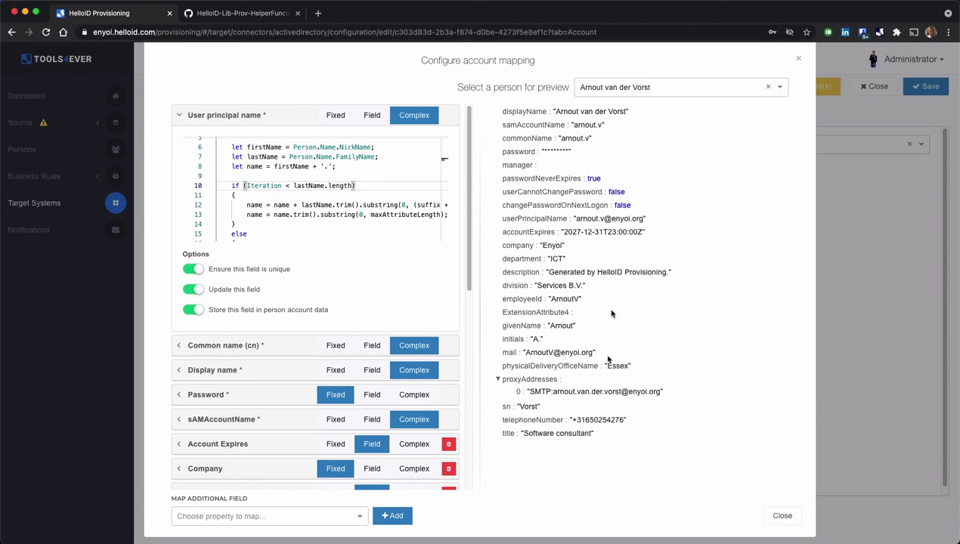
double_click(512, 340)
double_click(536, 126)
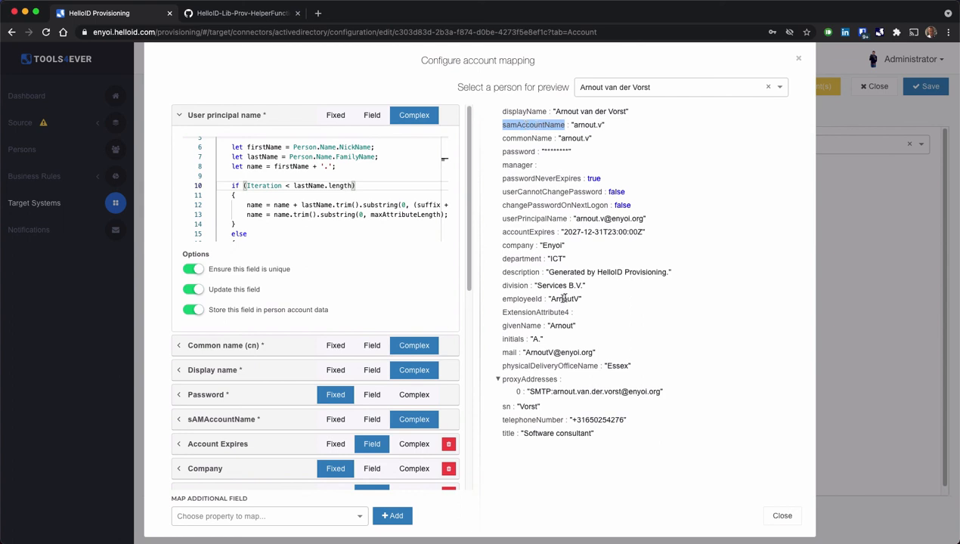
double_click(533, 219)
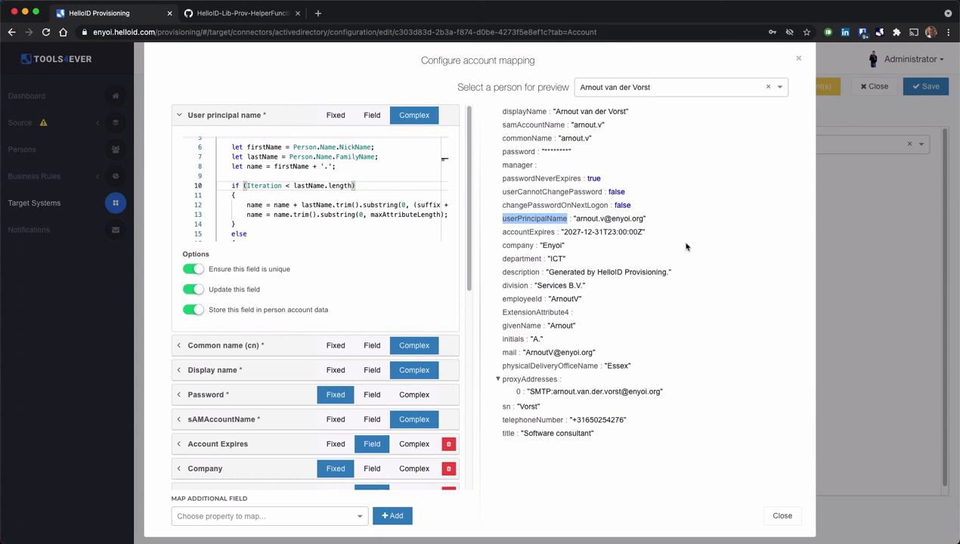
Step: Examine the employeeId attribute and its mapped value in the person preview
drag(502, 299, 585, 304)
click(514, 300)
double_click(521, 299)
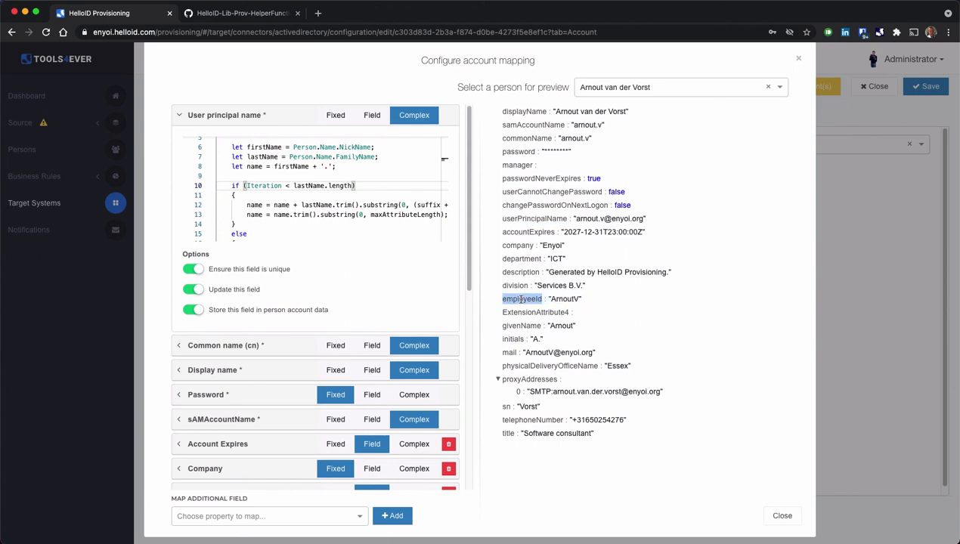
double_click(561, 299)
double_click(527, 300)
click(609, 306)
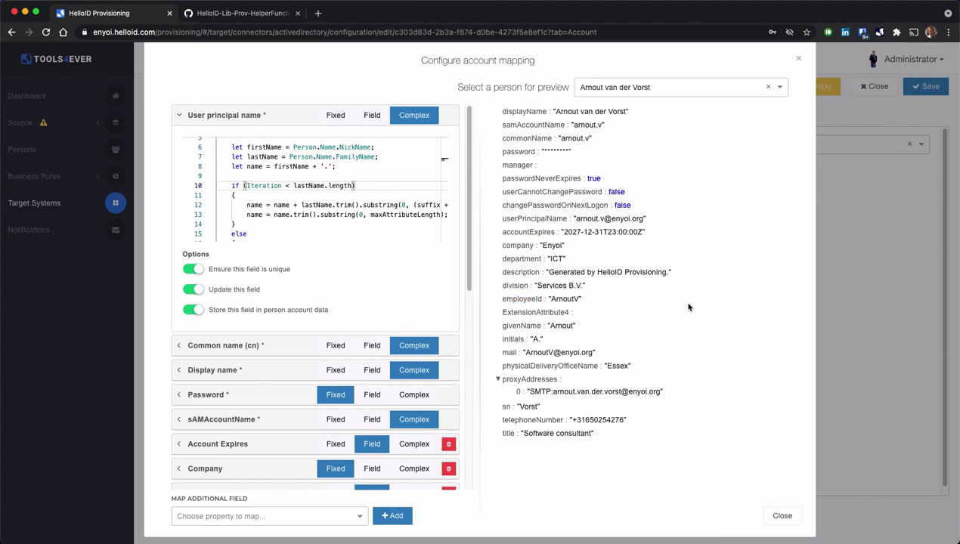